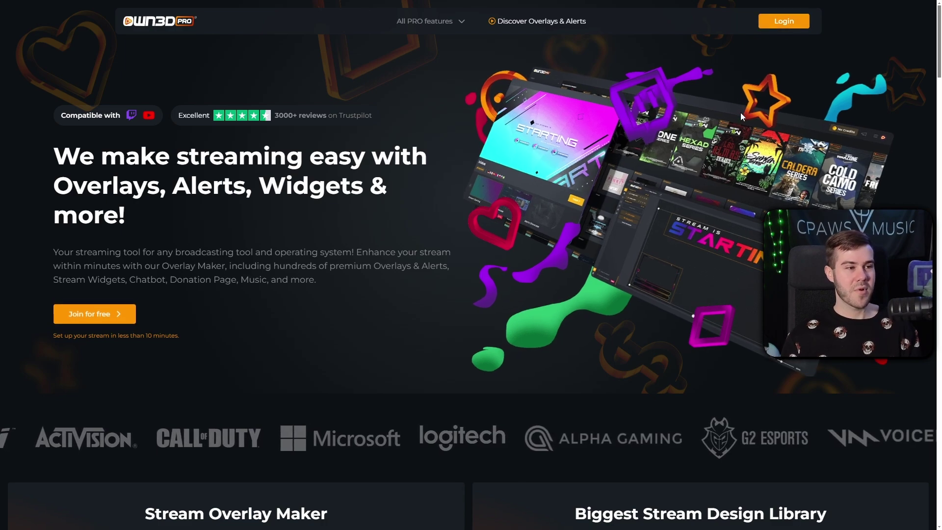
Step: Log in to OWN3D Pro and start a complete stream setup with automatic selection in the Scene Builder
left_click(783, 20)
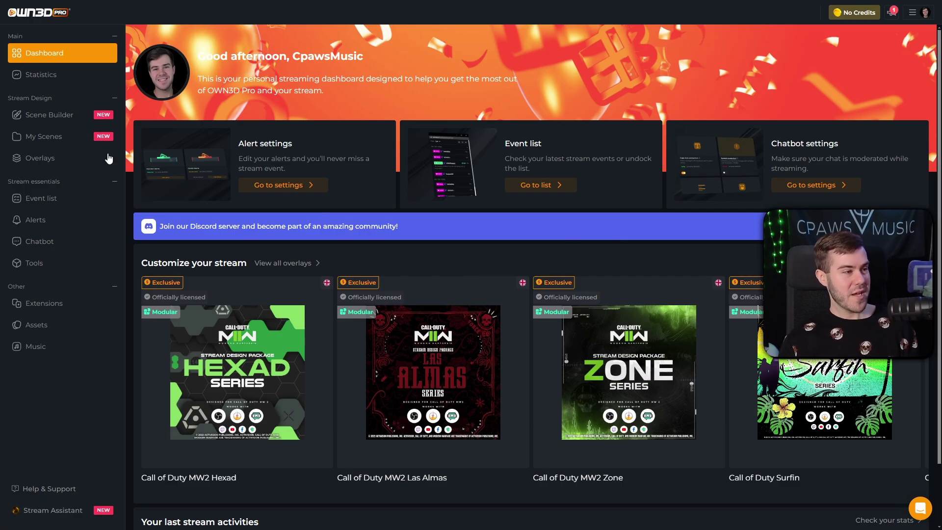
left_click(63, 120)
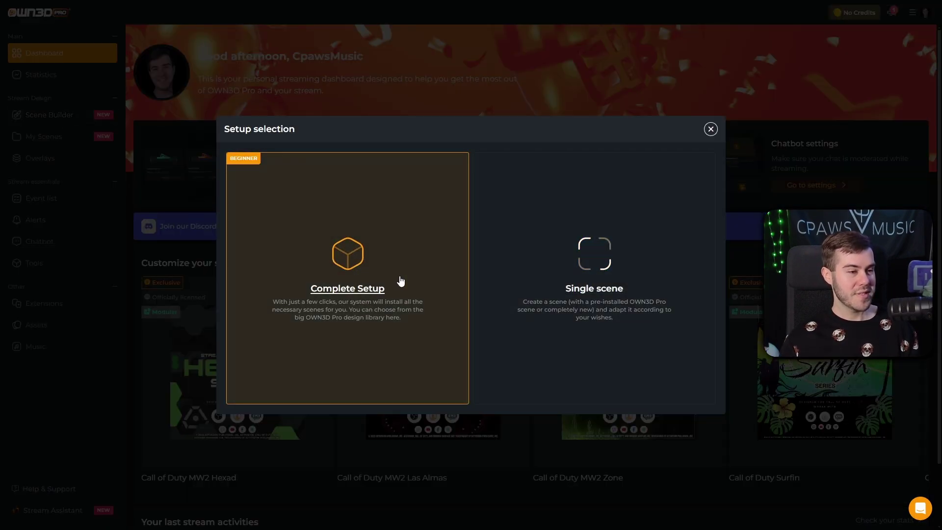
left_click(377, 293)
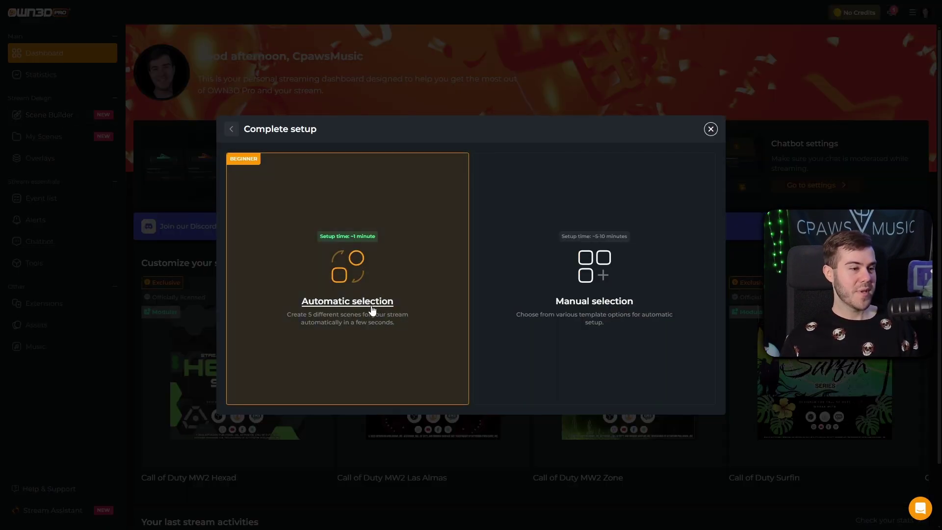
left_click(376, 312)
Step: Browse the overlay library's Exclusive, Free, Optimized for Scene Builder and Legacy design packages
scroll(366, 294, "down", 5)
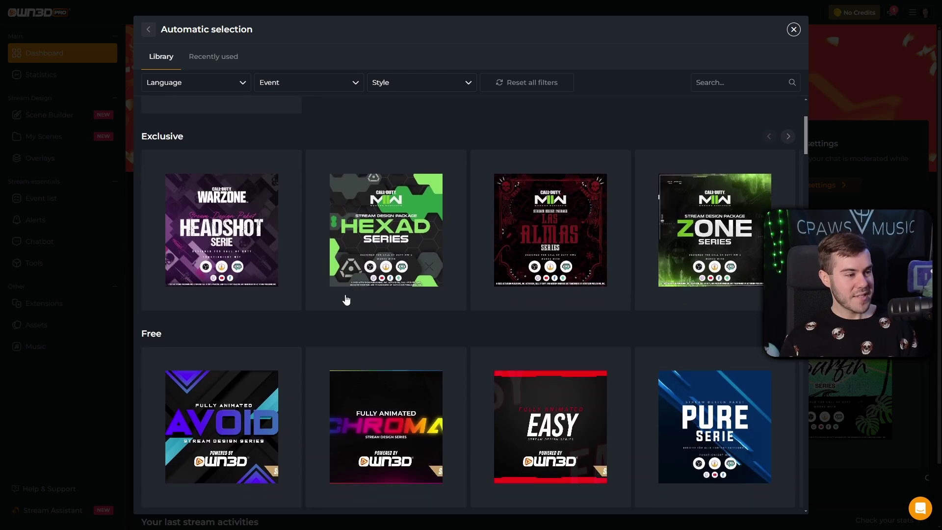
scroll(592, 270, "right", 1)
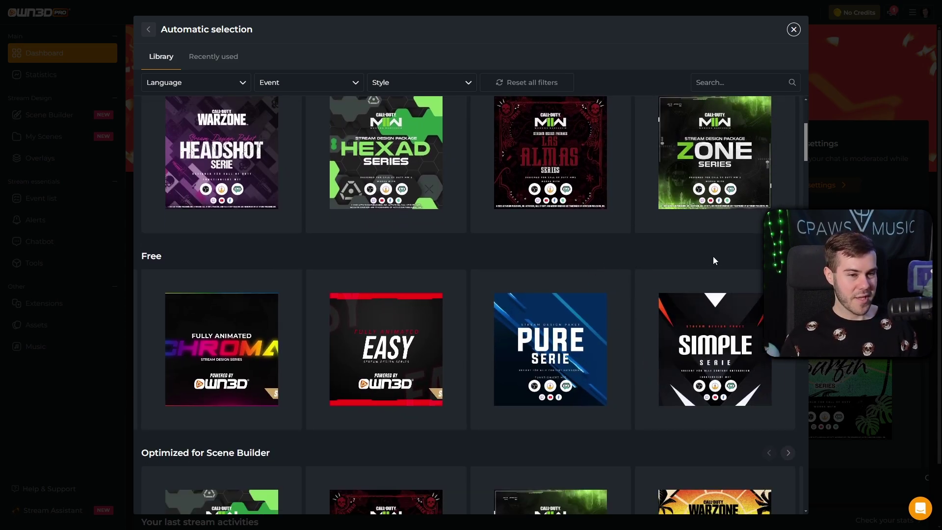
scroll(470, 290, "left", 1)
scroll(469, 291, "down", 4)
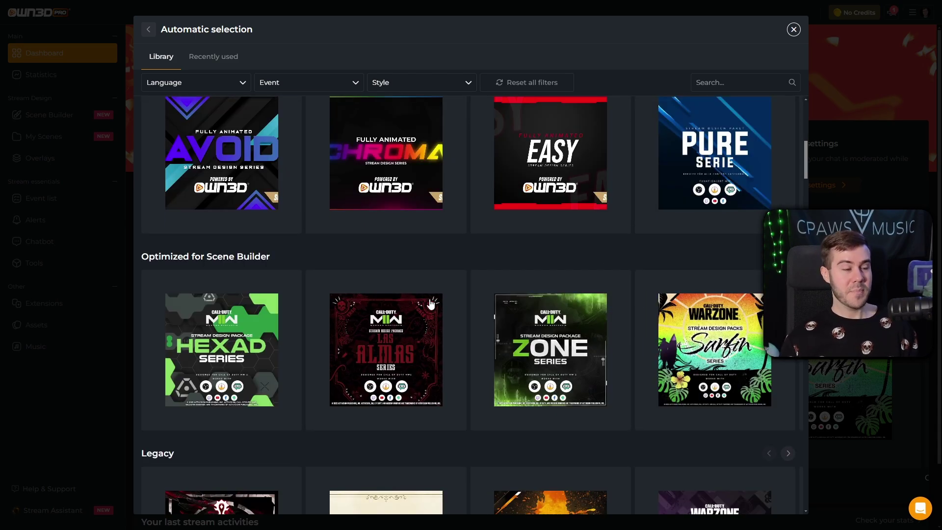
scroll(430, 303, "down", 12)
scroll(518, 312, "down", 5)
scroll(478, 310, "up", 17)
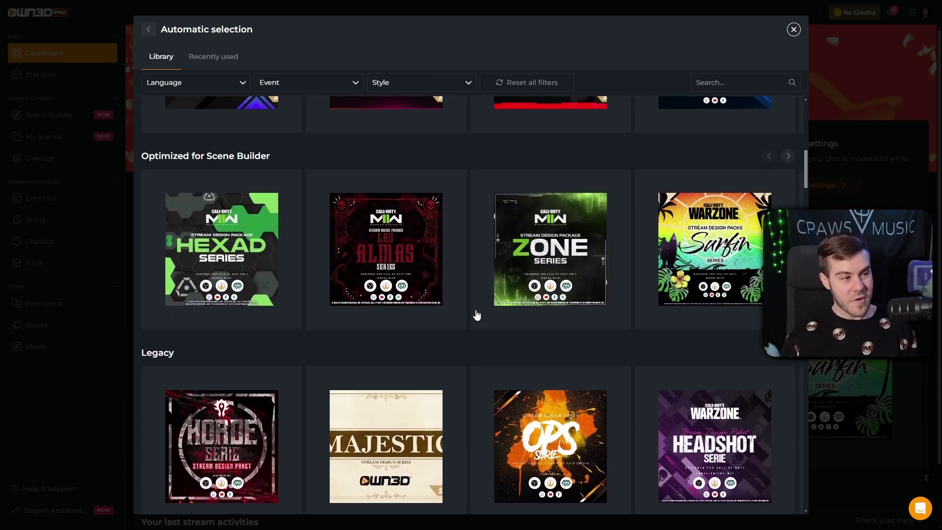
scroll(476, 314, "up", 5)
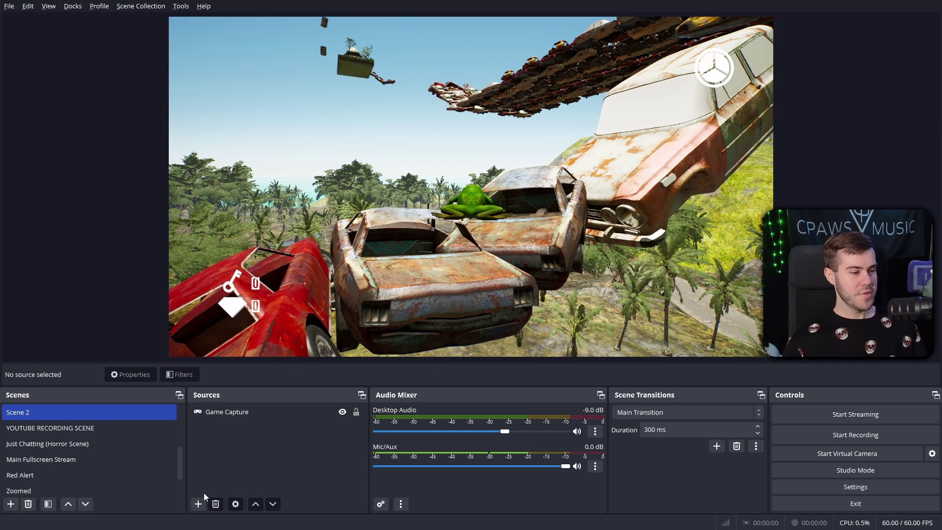
Step: In OBS Studio, add a Video Capture Device source named Webcam to Scene 2, using the Insta360 Link camera
left_click(198, 504)
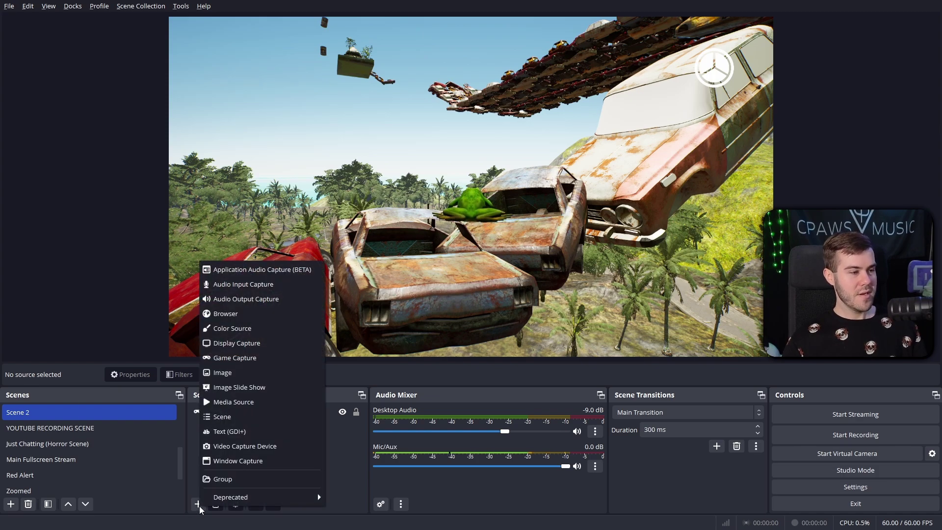
left_click(235, 446)
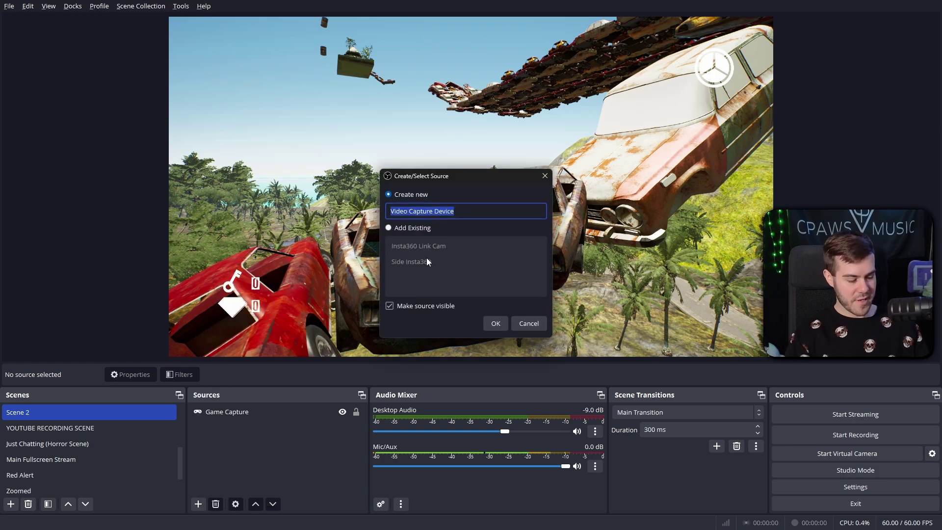
type("Webcam")
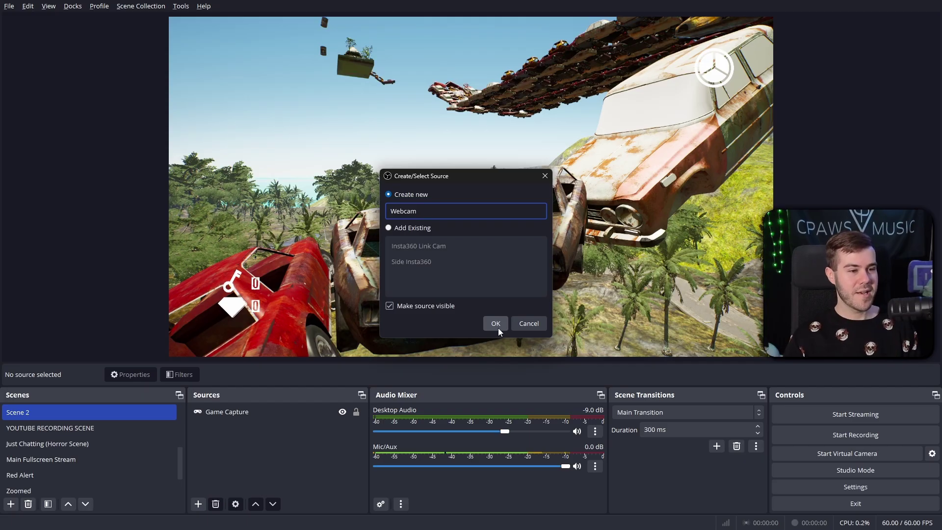
left_click(499, 328)
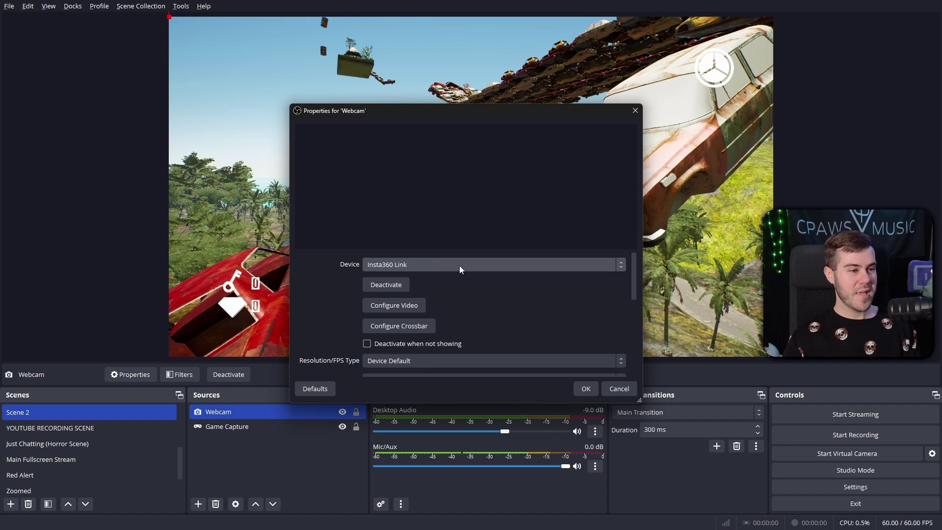
left_click(457, 266)
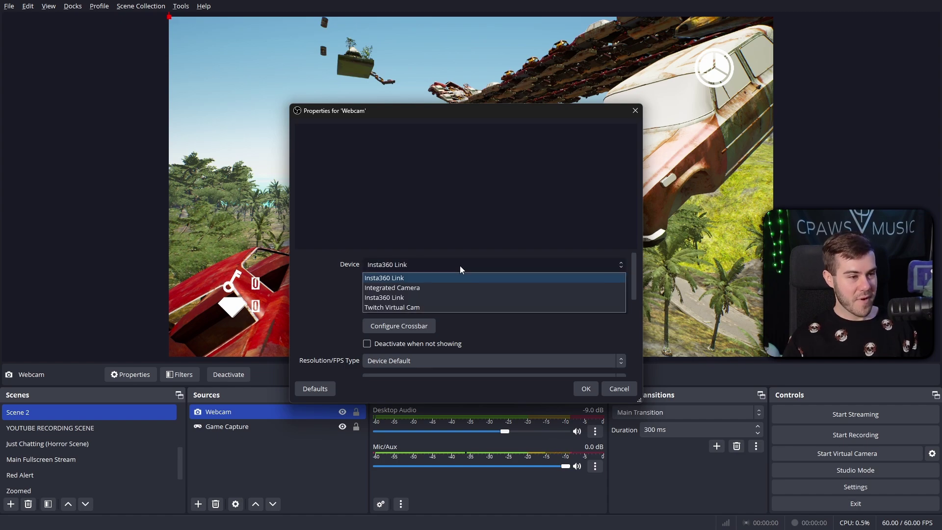
left_click(460, 298)
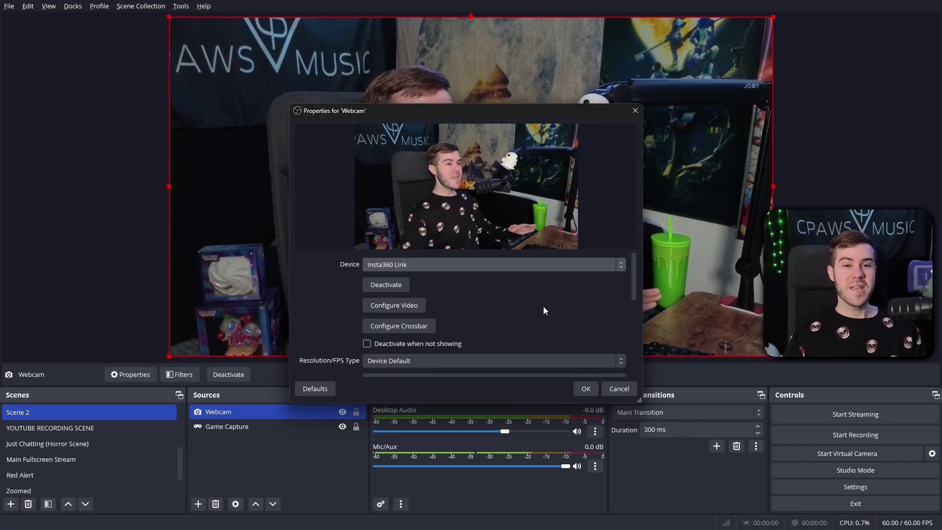
left_click(587, 388)
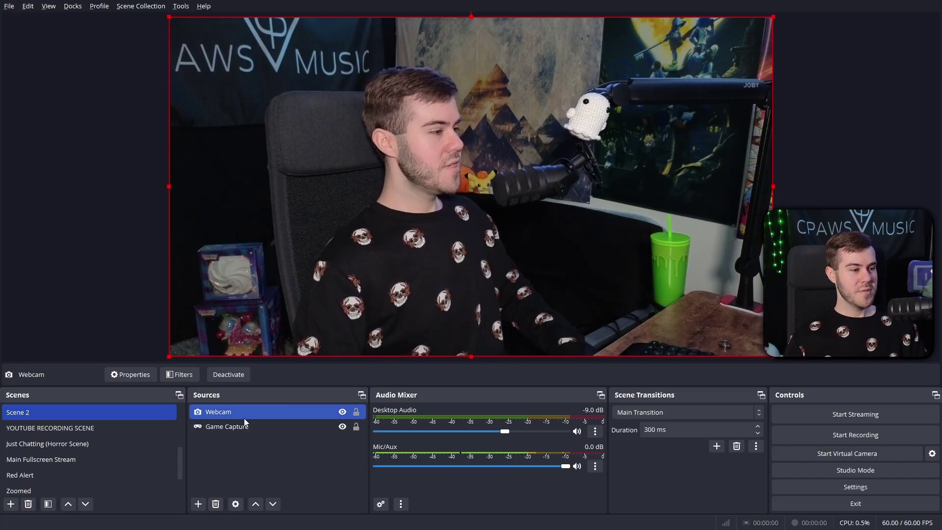
Step: Try shrinking the webcam source into the canvas's lower-right corner and restore it to full canvas size
left_click_drag(170, 16, 523, 206)
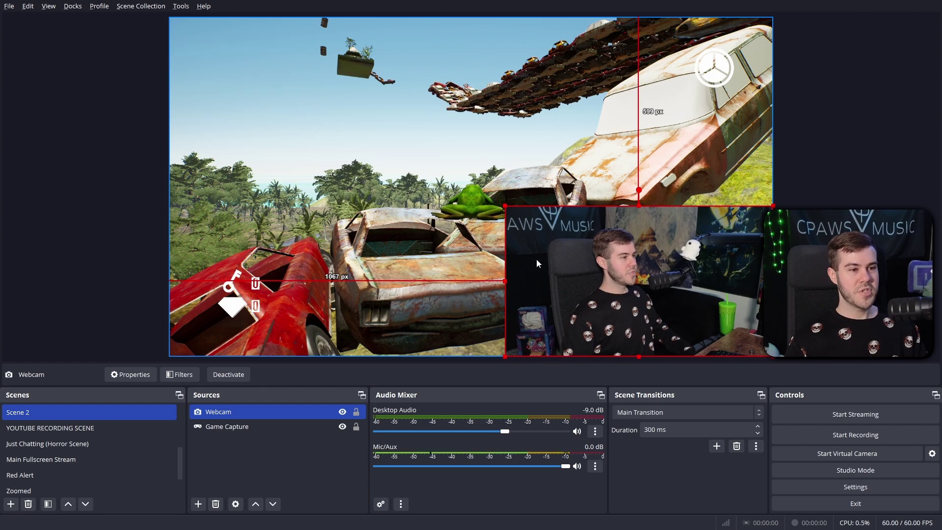
left_click_drag(505, 205, 172, 82)
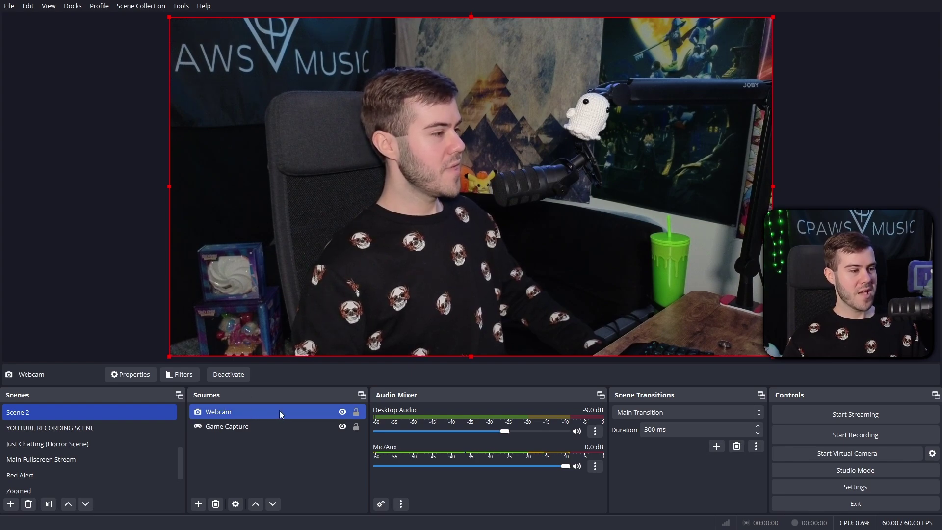
Step: Add an Image Mask/Blend effect filter named Rounded Corners to the Webcam source
right_click(264, 411)
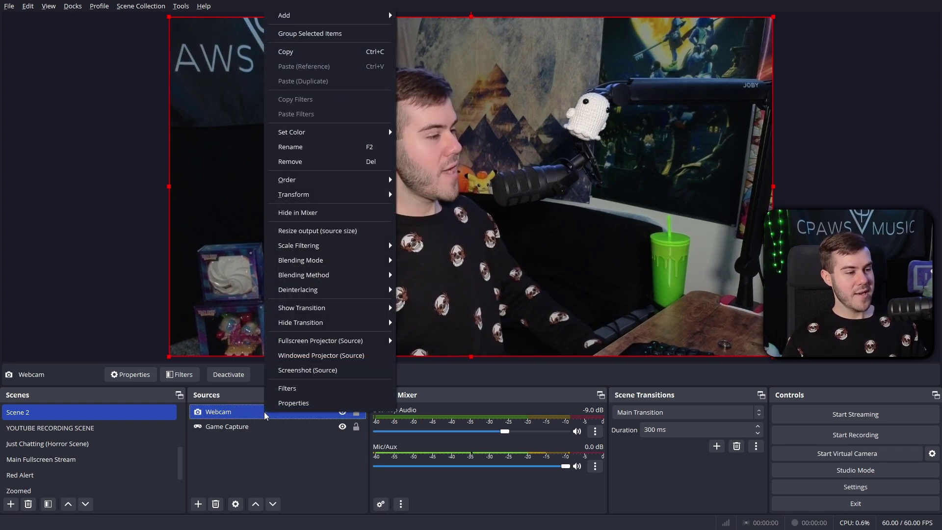
left_click(305, 388)
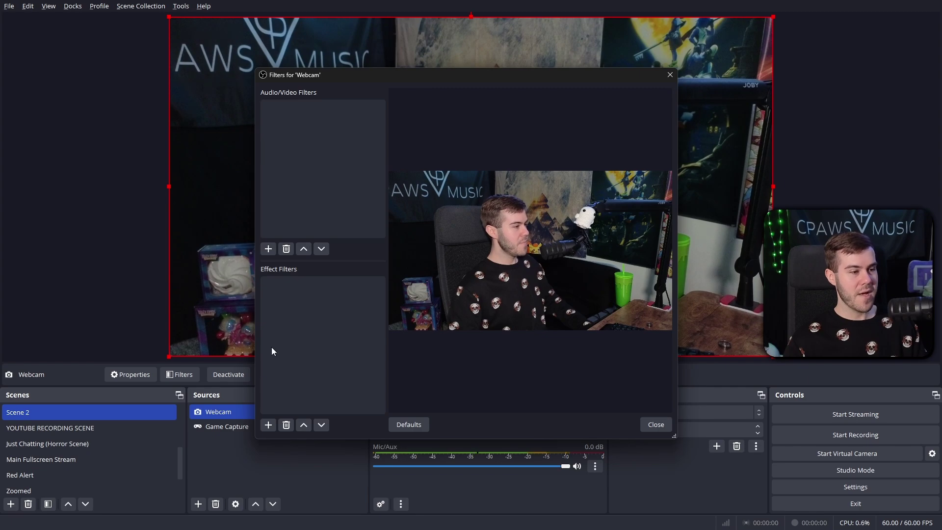
left_click(268, 425)
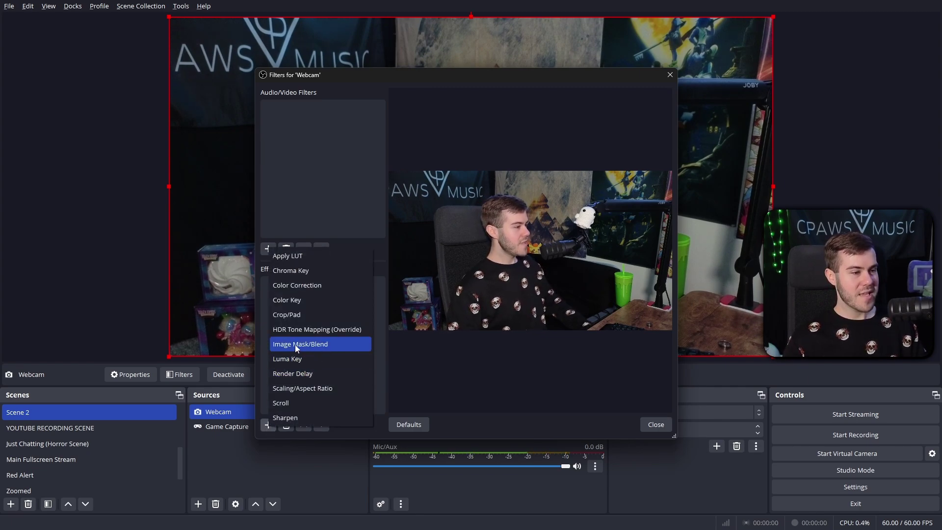
left_click(340, 344)
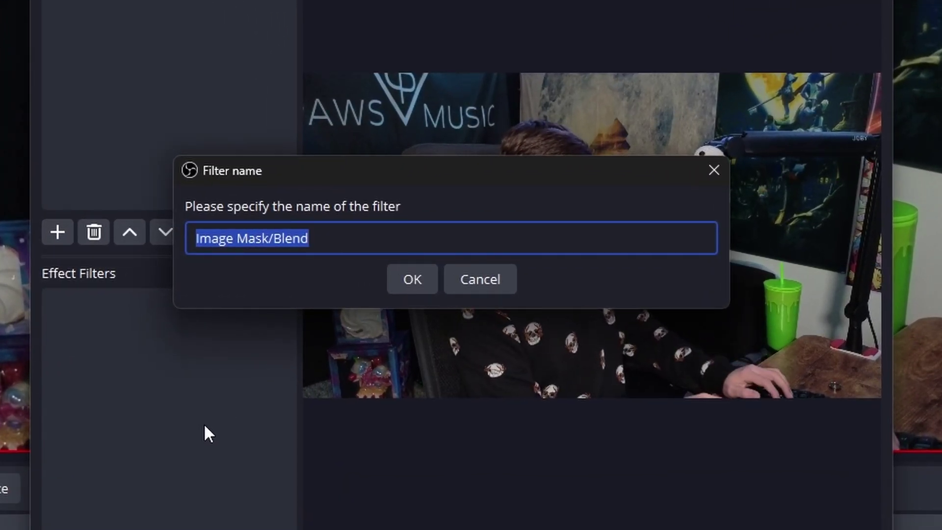
type("Rounded ")
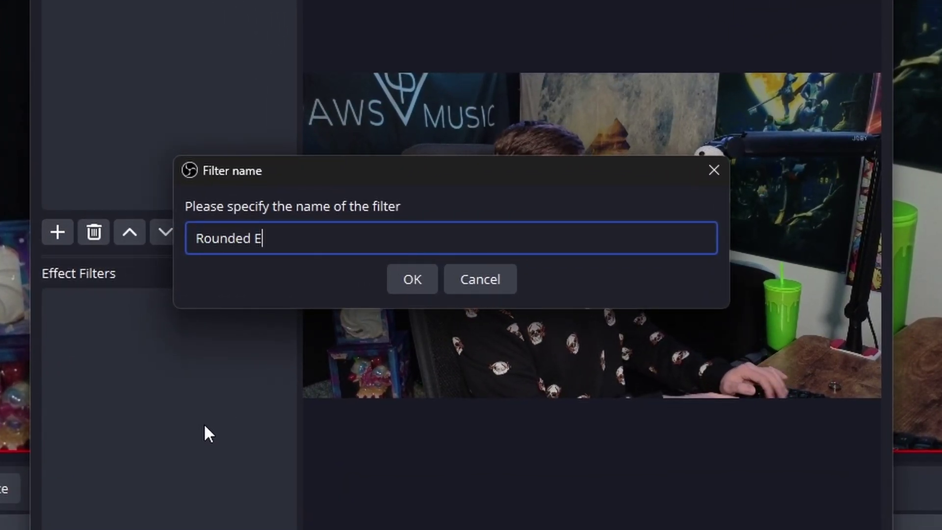
type("Ee")
key("BackSpace")
key("BackSpace")
key("BackSpace")
type("Corners")
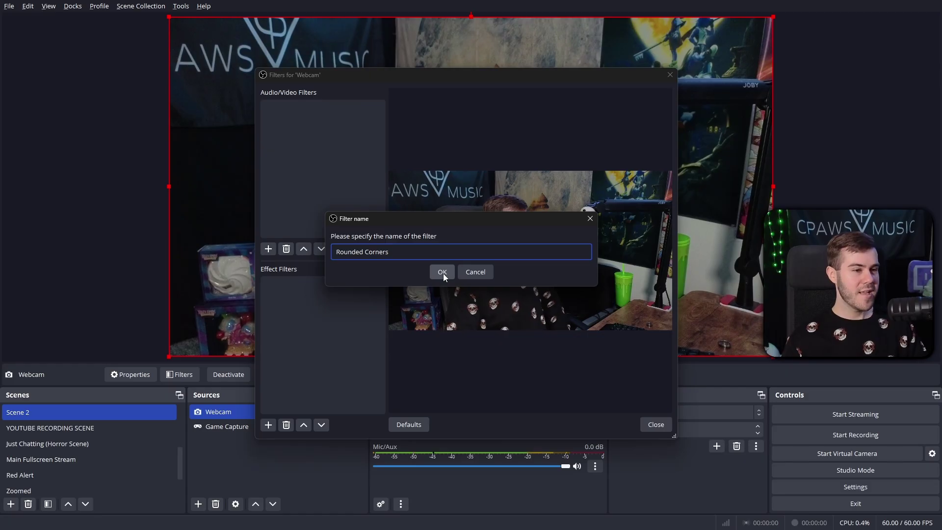
left_click(415, 281)
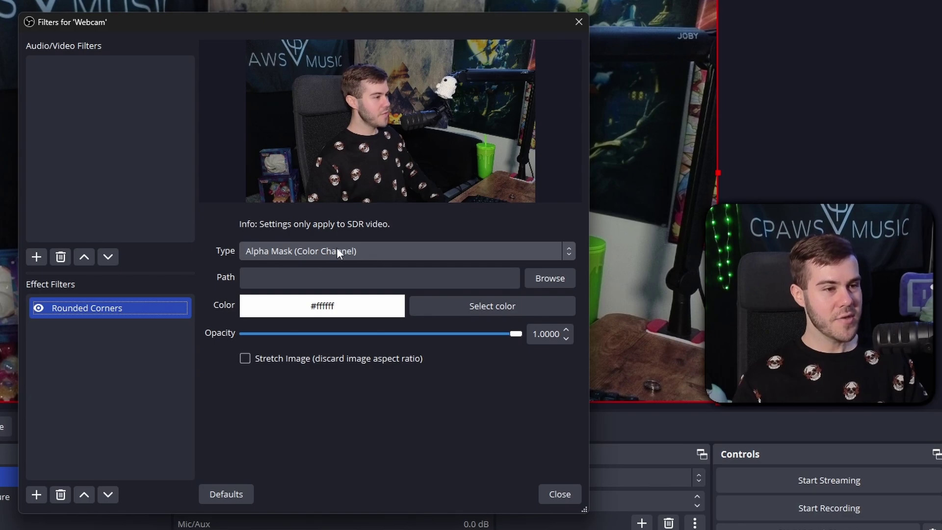
Step: Set the Rounded Corners filter to Alpha Mask (Alpha Channel) and load Rounded-Square.png from the Image Masks folder
left_click(410, 252)
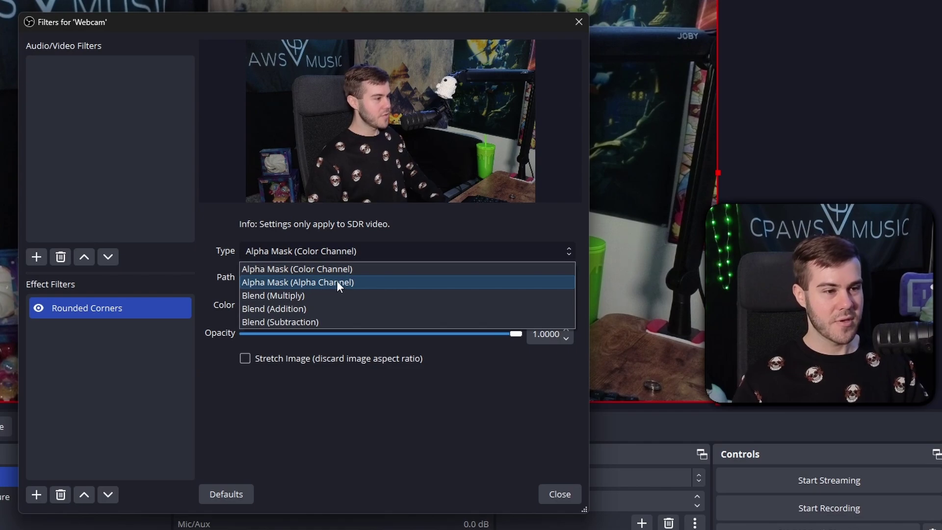
left_click(324, 282)
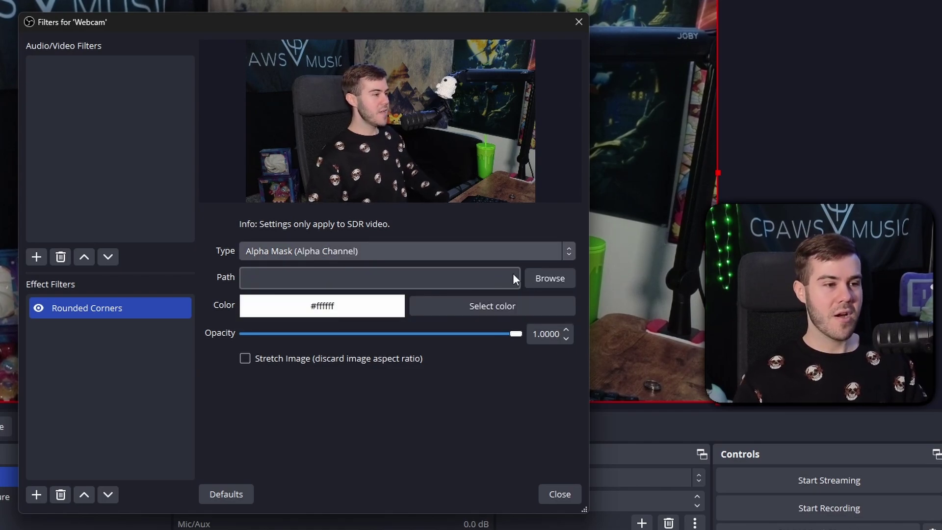
left_click(551, 279)
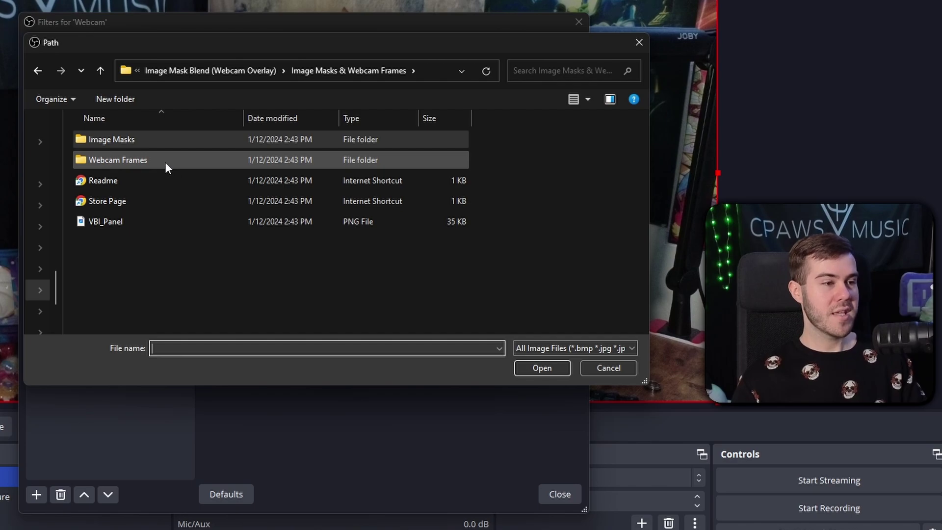
double_click(149, 160)
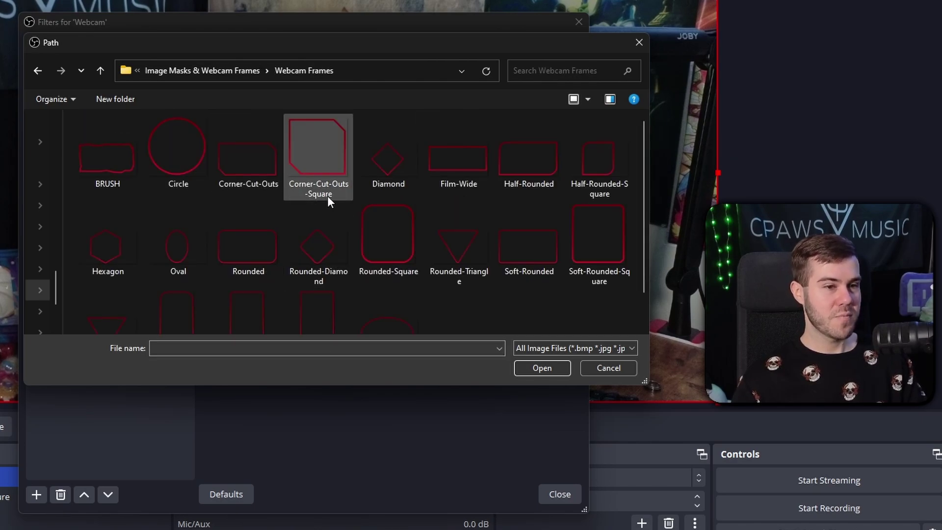
left_click(36, 71)
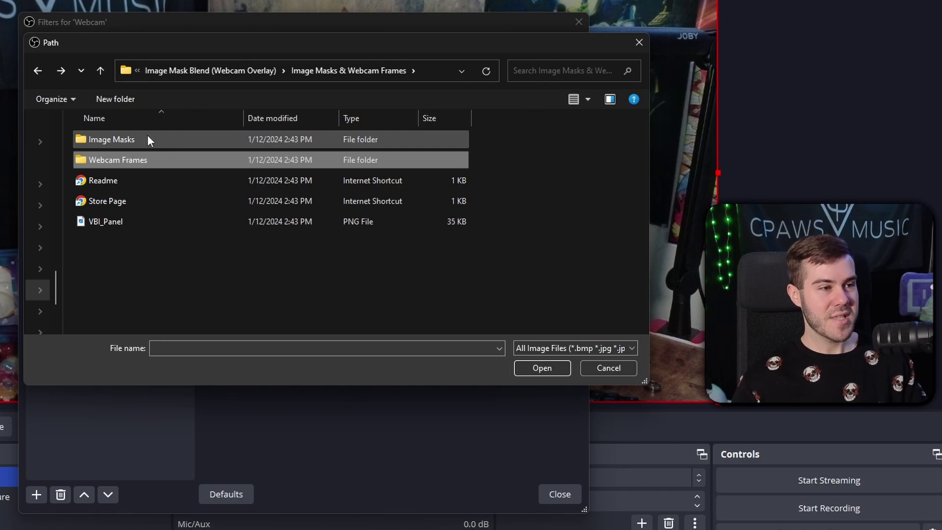
left_click(164, 140)
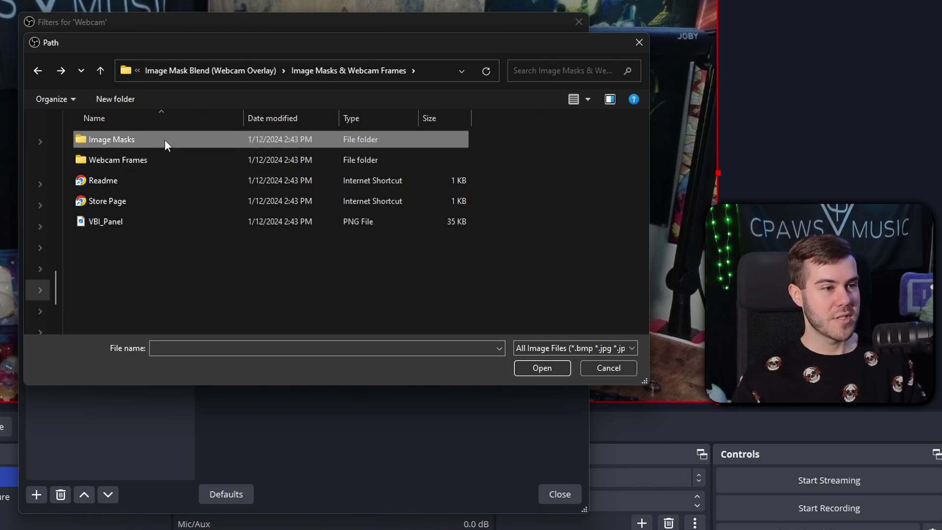
double_click(164, 139)
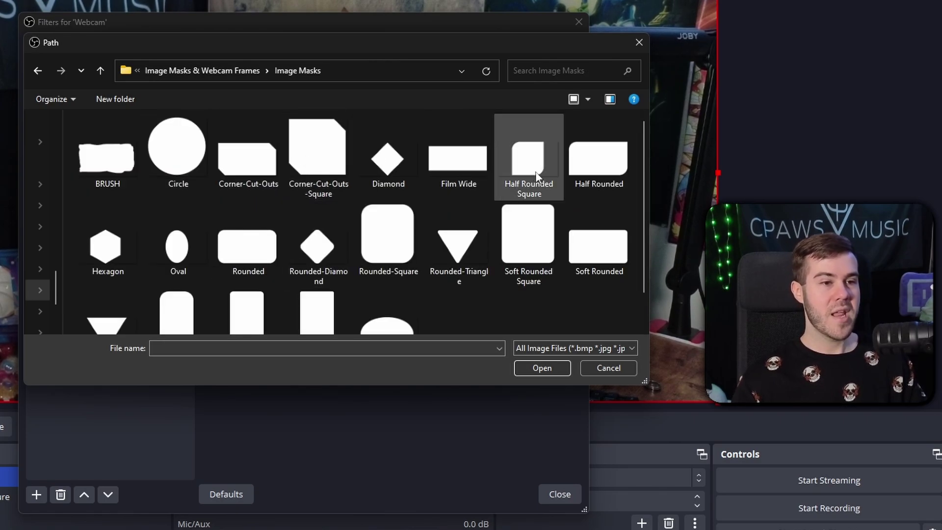
scroll(402, 235, "down", 2)
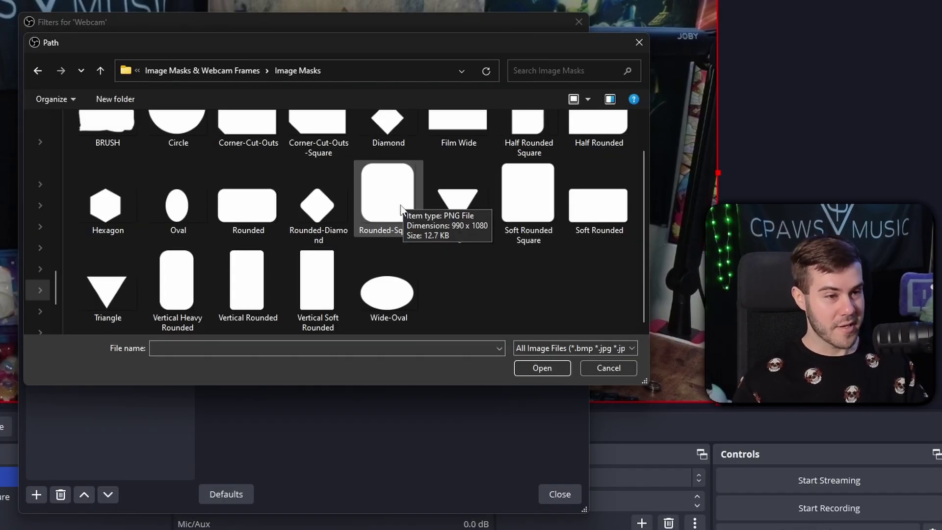
double_click(390, 196)
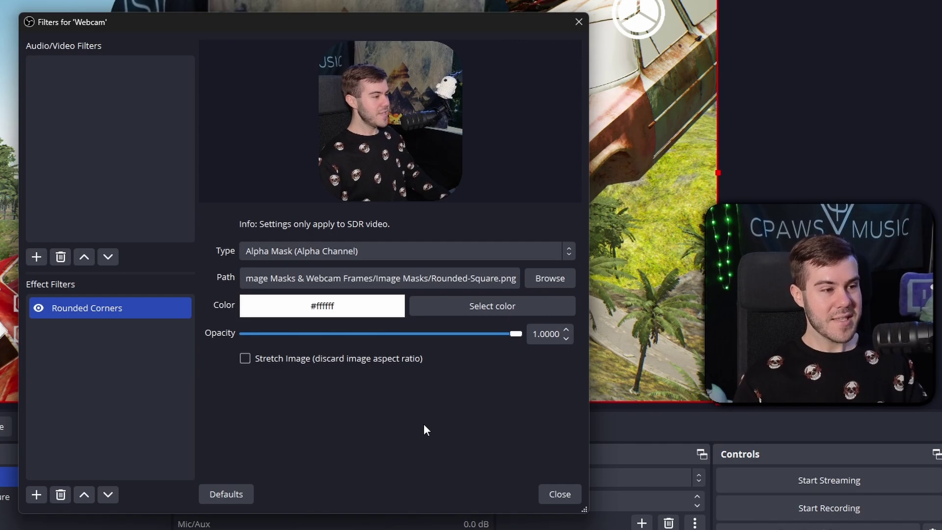
left_click(560, 493)
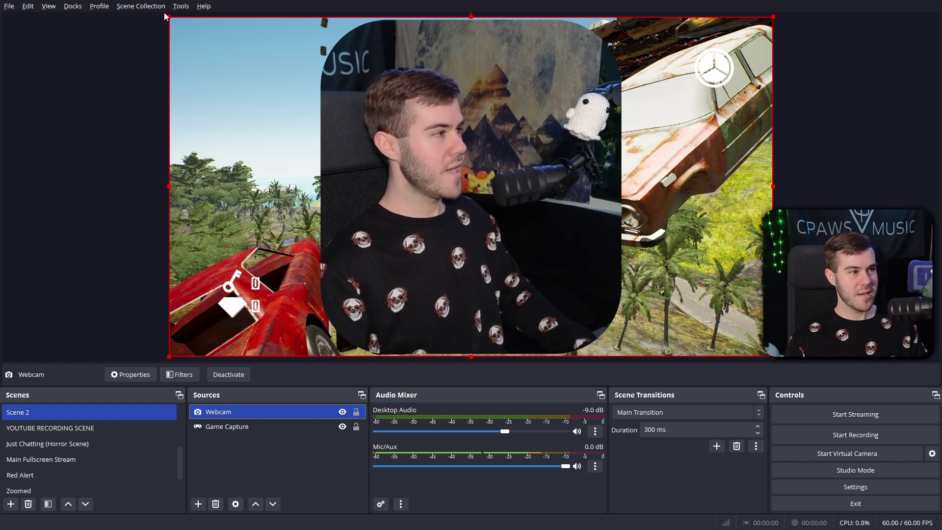
Step: Scale down the masked webcam source and move it up beside the right edge of the gameplay canvas
left_click_drag(170, 17, 575, 259)
left_click_drag(682, 308, 719, 187)
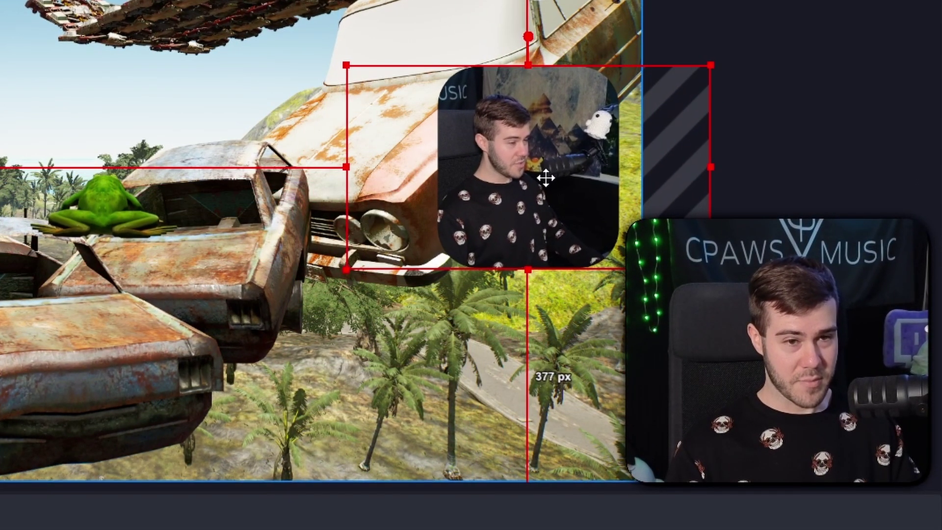
Step: Fine-tune the position of the masked webcam source near the right edge of the gameplay canvas
mouse_move(546, 178)
left_mouse_down()
mouse_move(546, 147)
mouse_move(544, 178)
left_mouse_up()
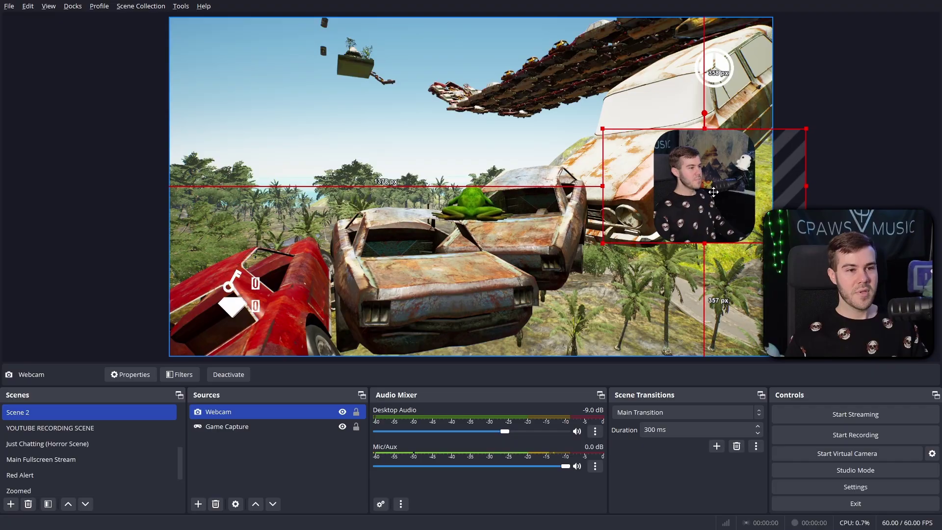
left_click_drag(713, 191, 712, 190)
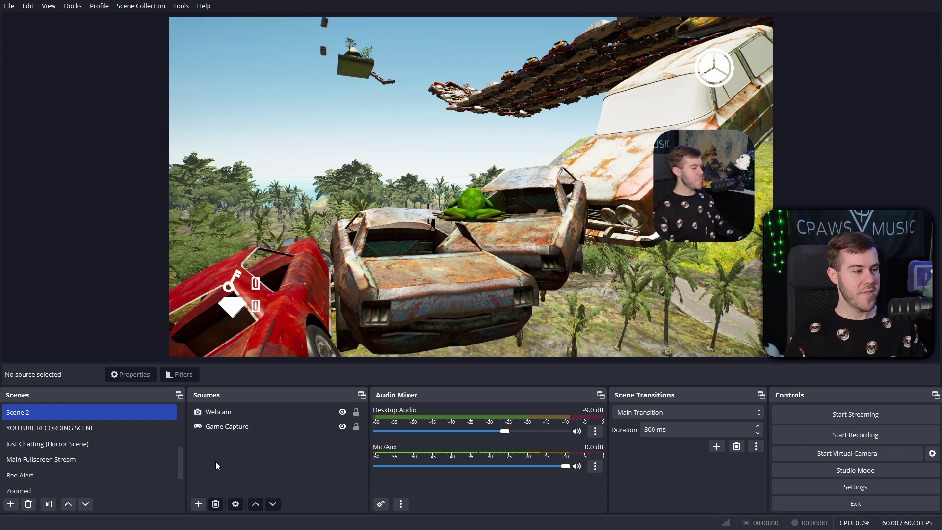
Step: Add a new Image source named Webcam Frame to the scene
left_click(199, 504)
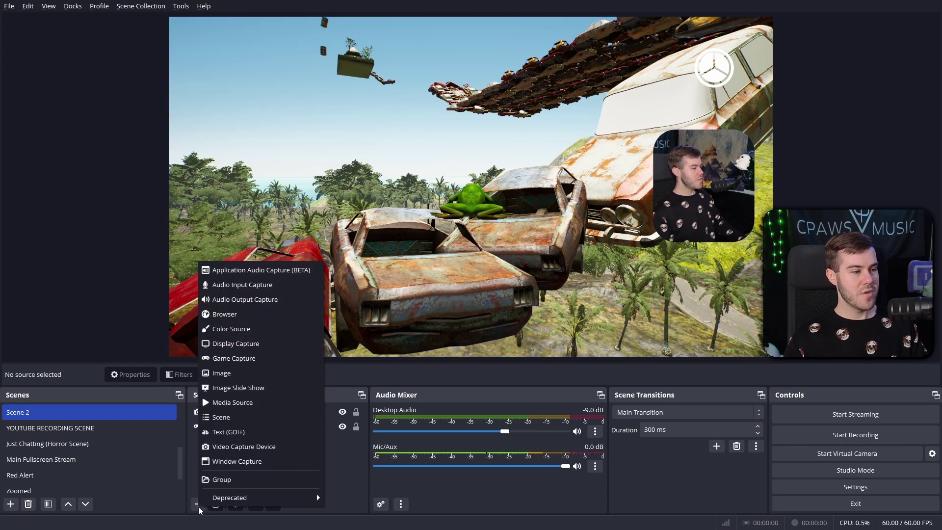
left_click(257, 373)
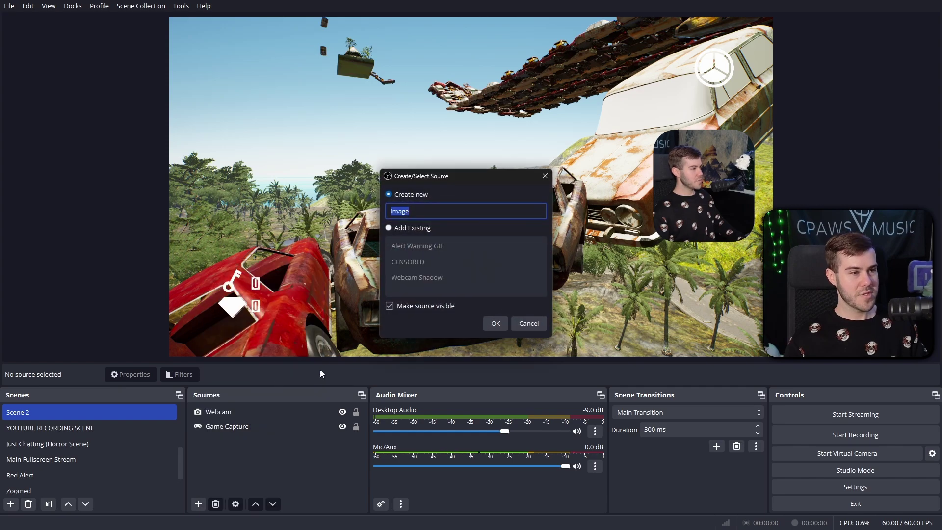
type("We")
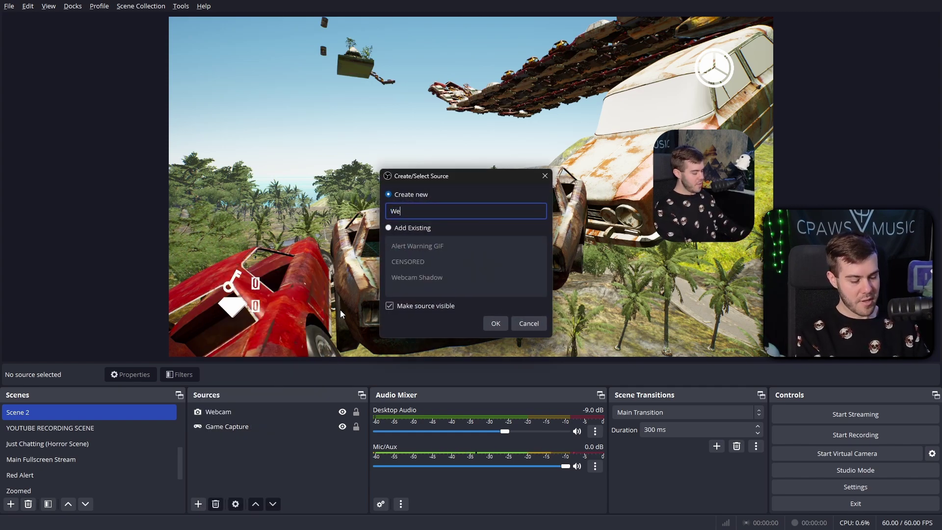
type("bcam Frame")
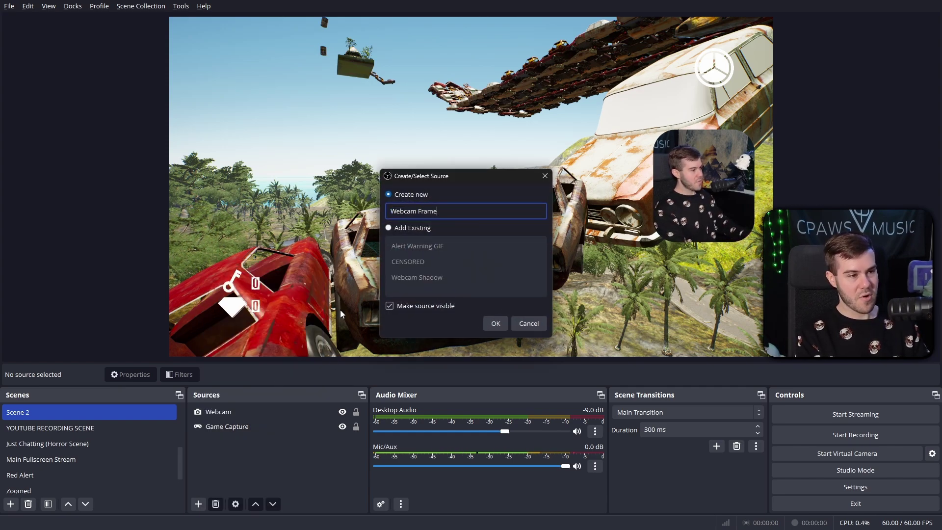
left_click(496, 323)
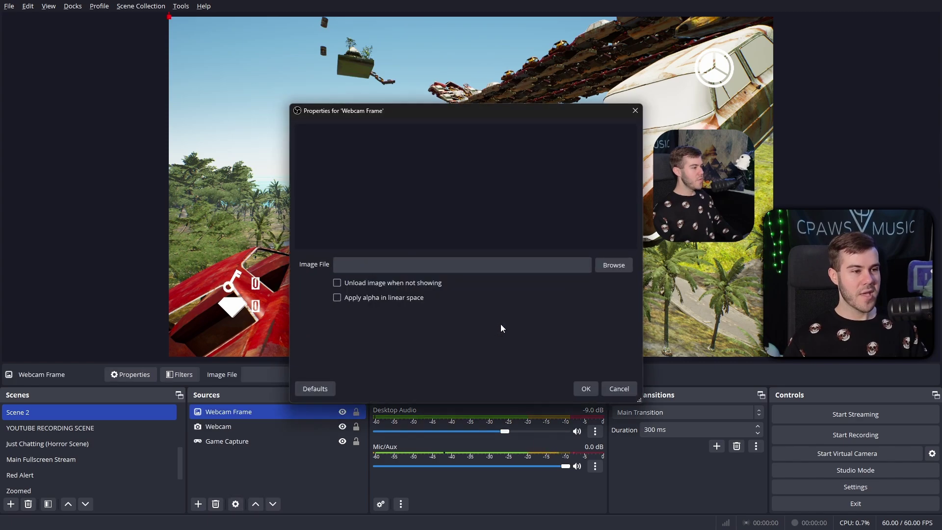
Step: Load Rounded-Square.png from the Webcam Frames folder as the Webcam Frame source's image
left_click(610, 269)
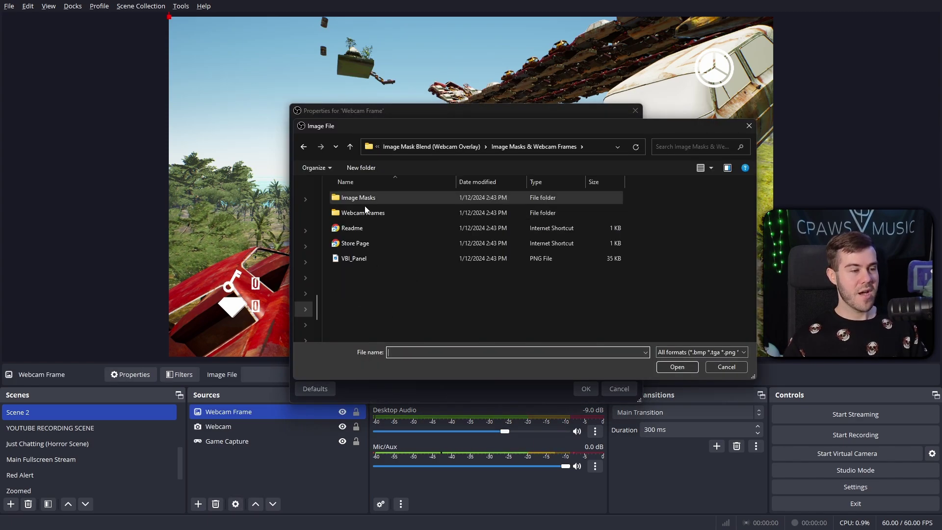
double_click(391, 213)
scroll(605, 281, "down", 1)
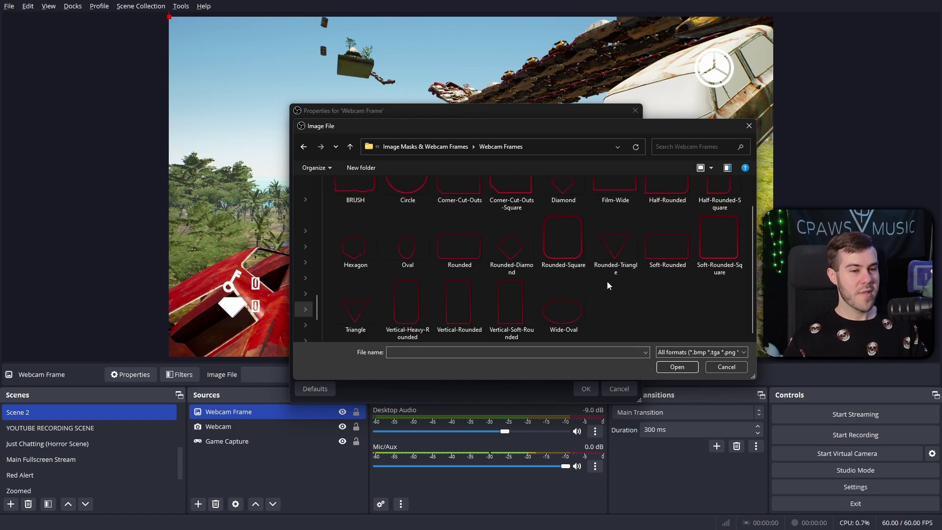
left_click(557, 249)
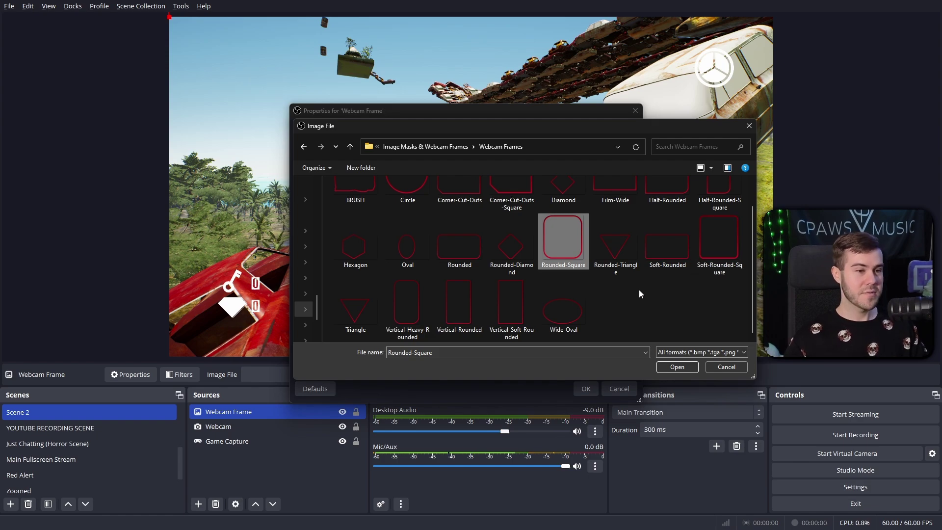
left_click(678, 366)
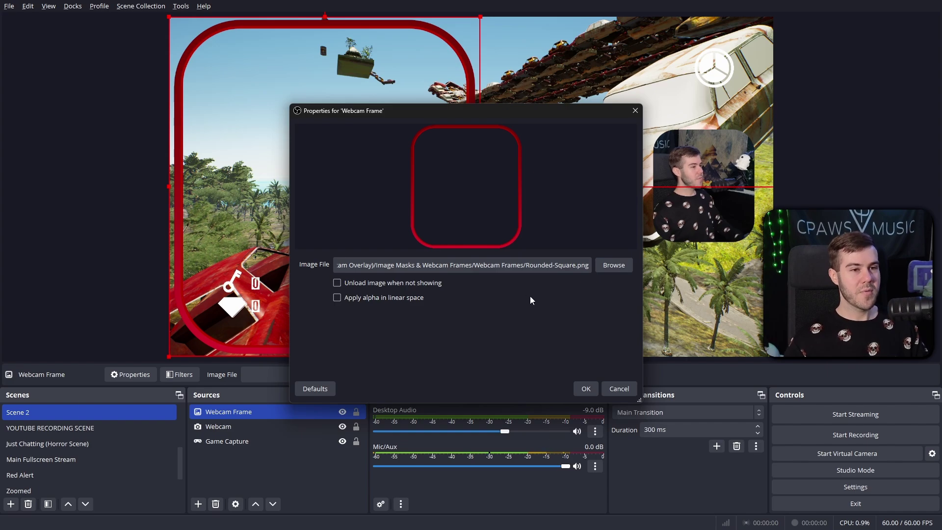
left_click(587, 389)
Step: Move the Webcam Frame image over the webcam and scale it down to fit around the rounded webcam
left_click_drag(339, 177, 611, 177)
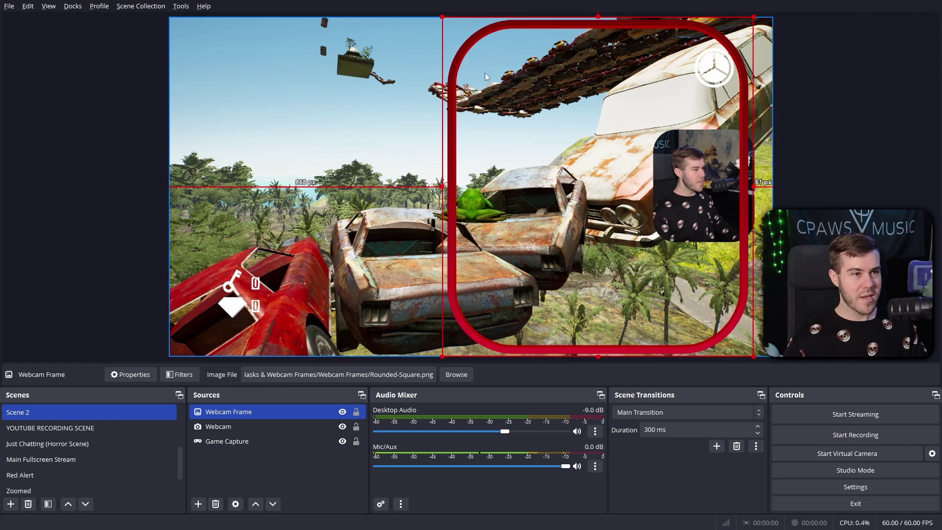
left_click_drag(442, 16, 652, 187)
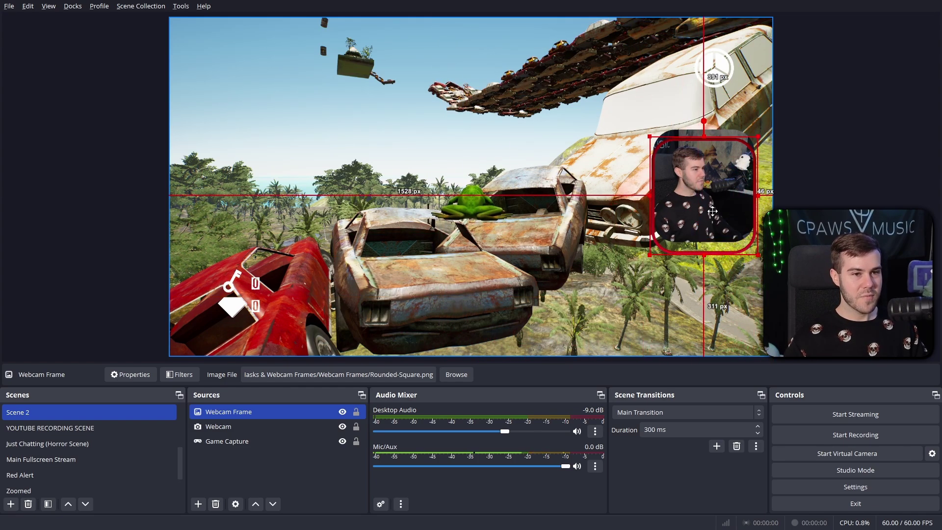
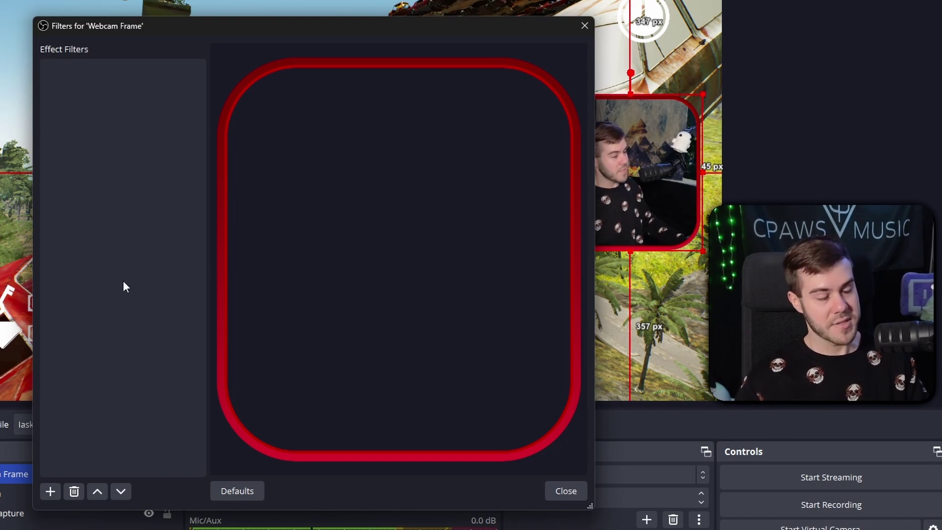
Step: Add a Color Correction filter to the Webcam Frame source and set its hue shift to about -69.53
left_click(52, 492)
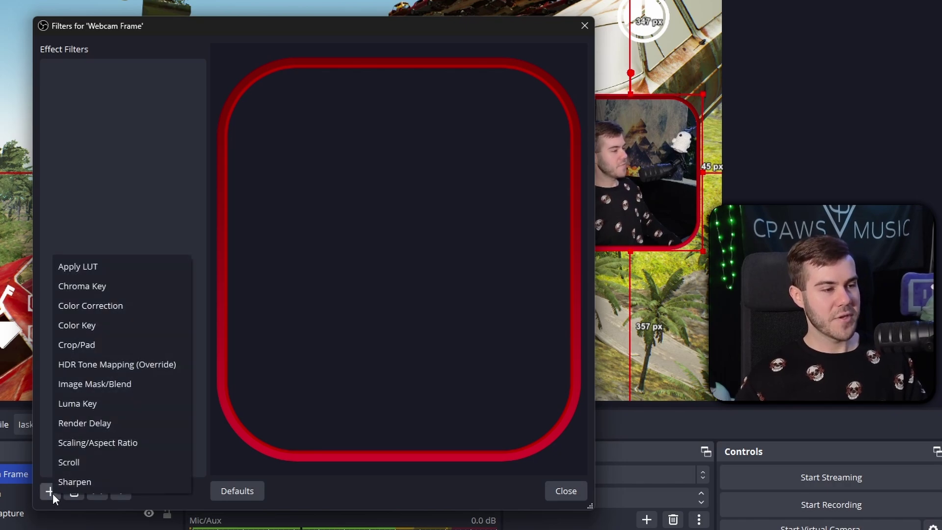
left_click(149, 305)
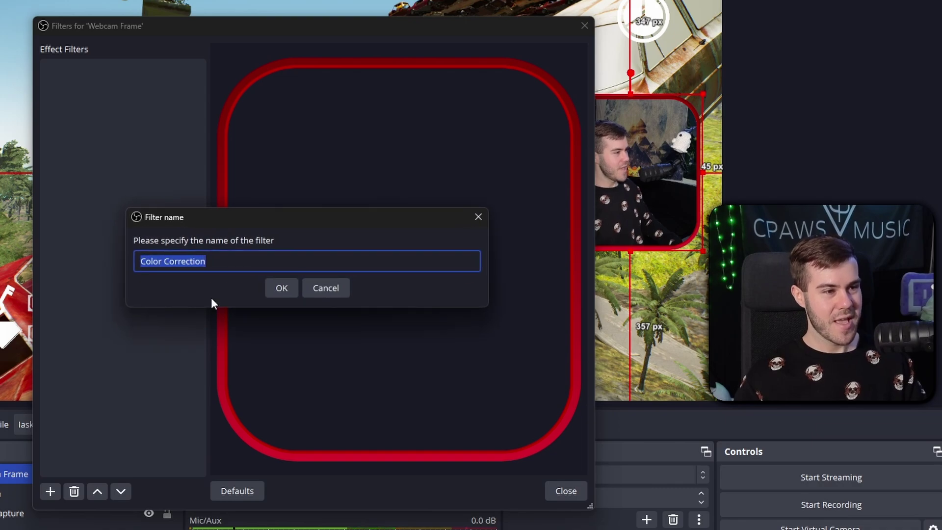
left_click(282, 289)
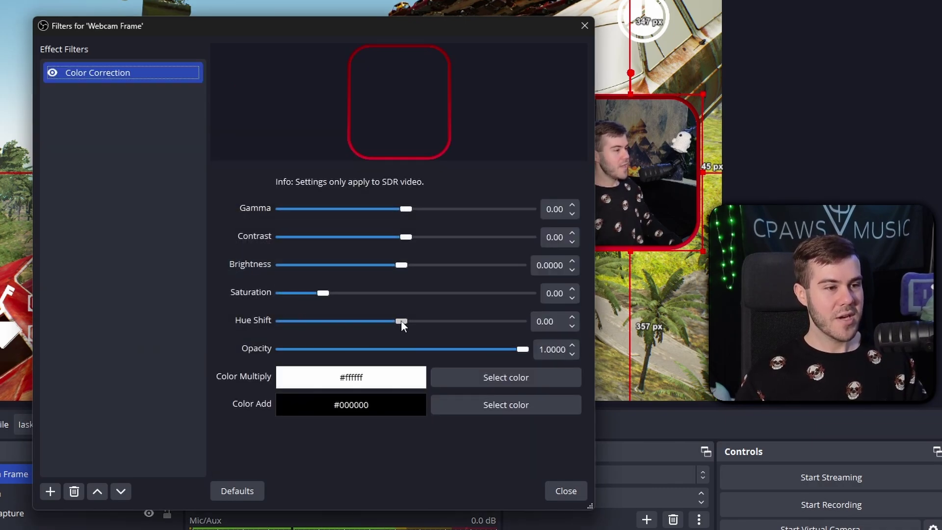
left_click_drag(401, 321, 357, 339)
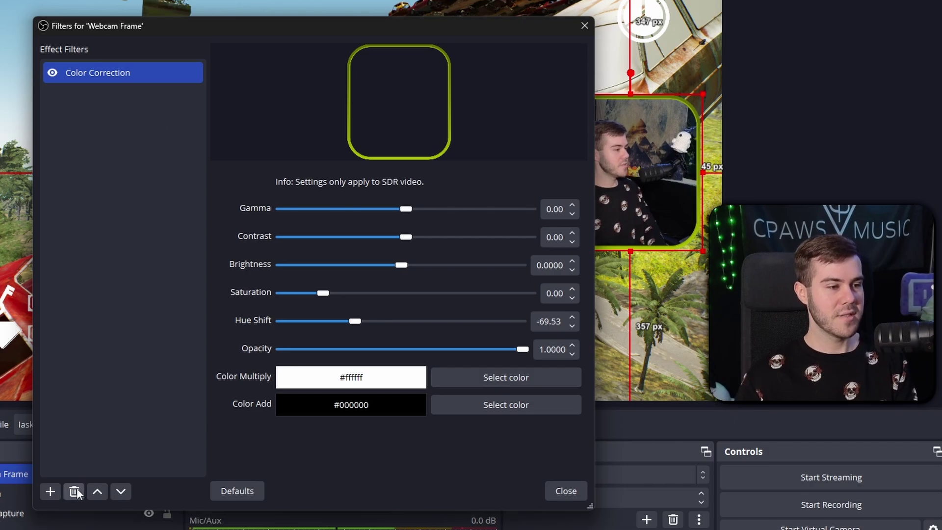
left_click(74, 491)
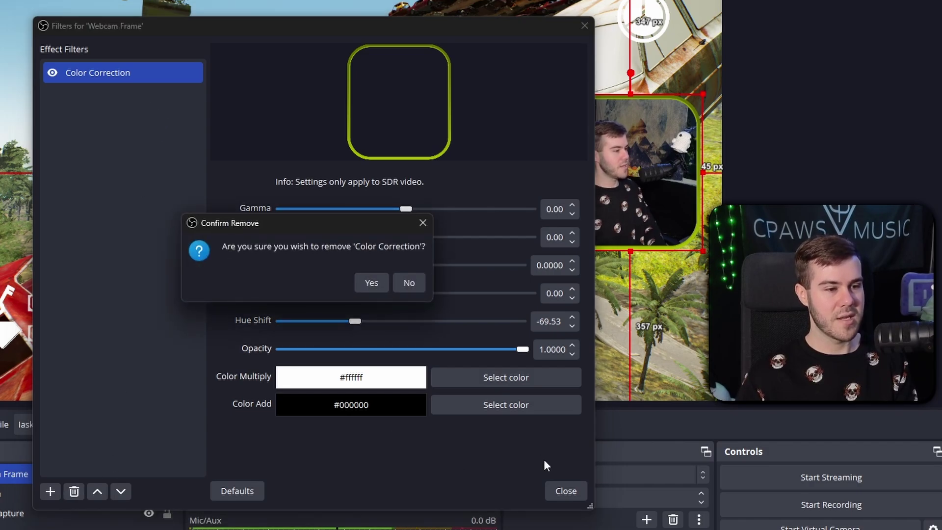
key("Escape")
left_click(566, 490)
Step: Delete the Webcam Frame source from the scene
left_click(264, 425)
left_click(265, 412)
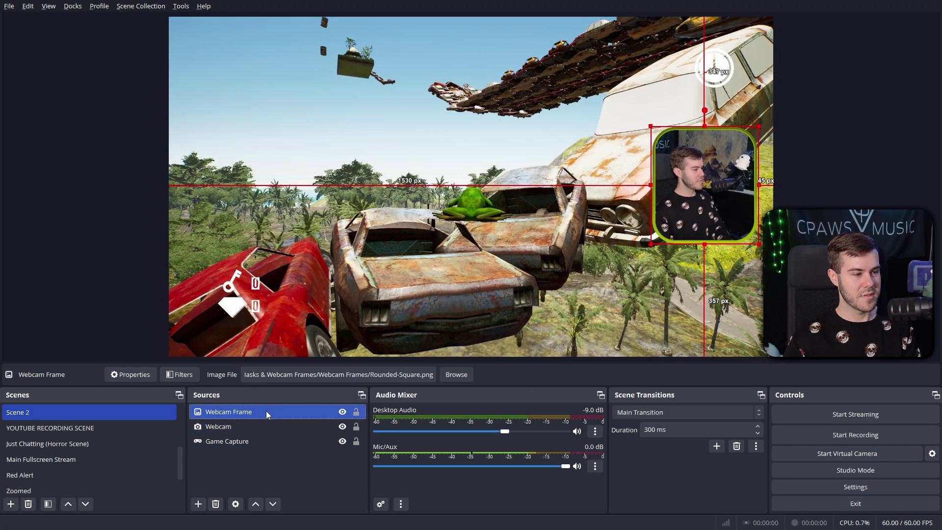
key("Delete")
left_click(517, 272)
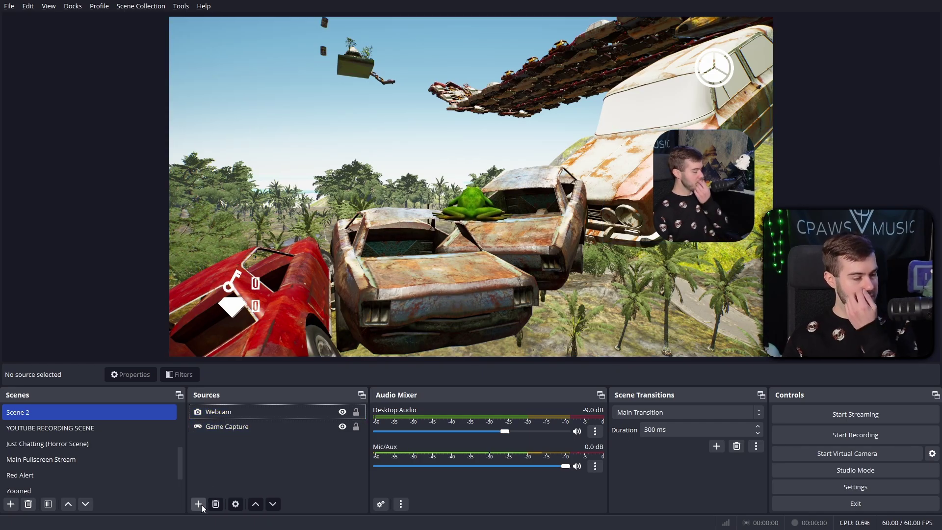
Step: Add a new Image source named Shadow to the scene
left_click(202, 504)
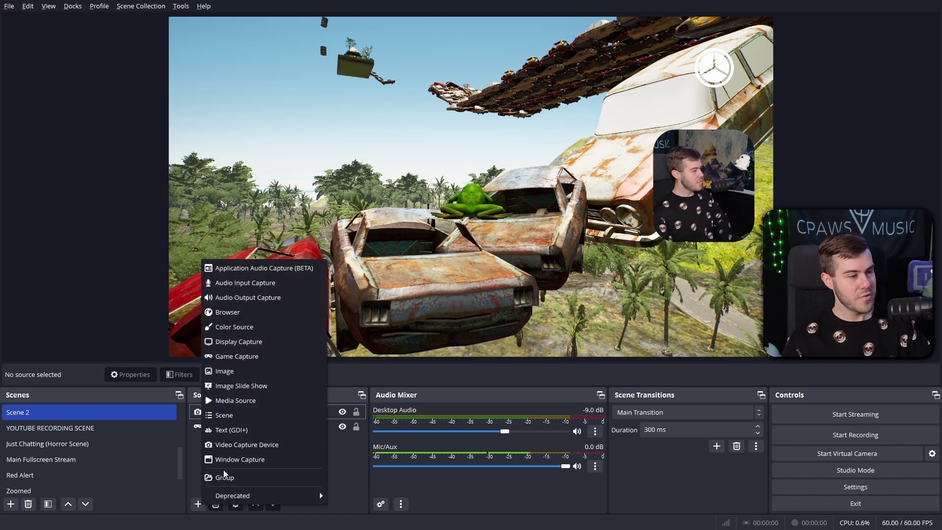
left_click(267, 371)
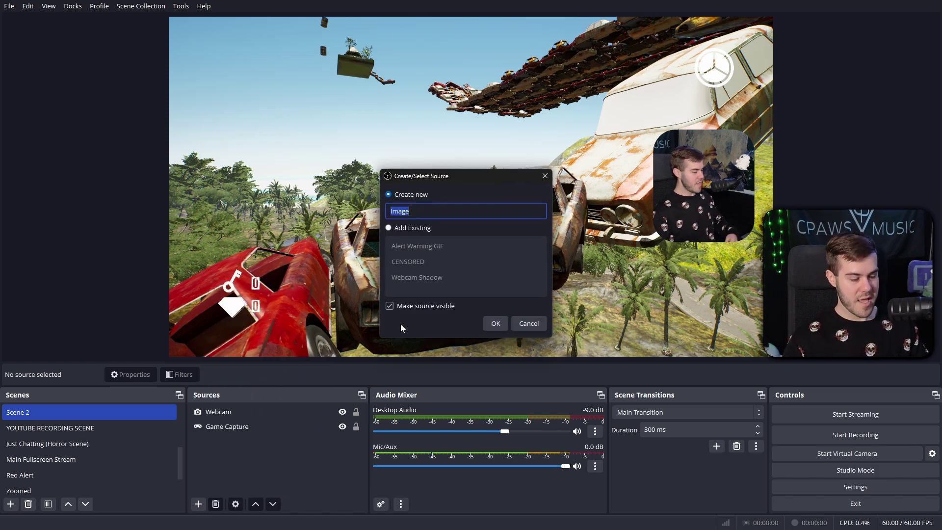
type("Shadow")
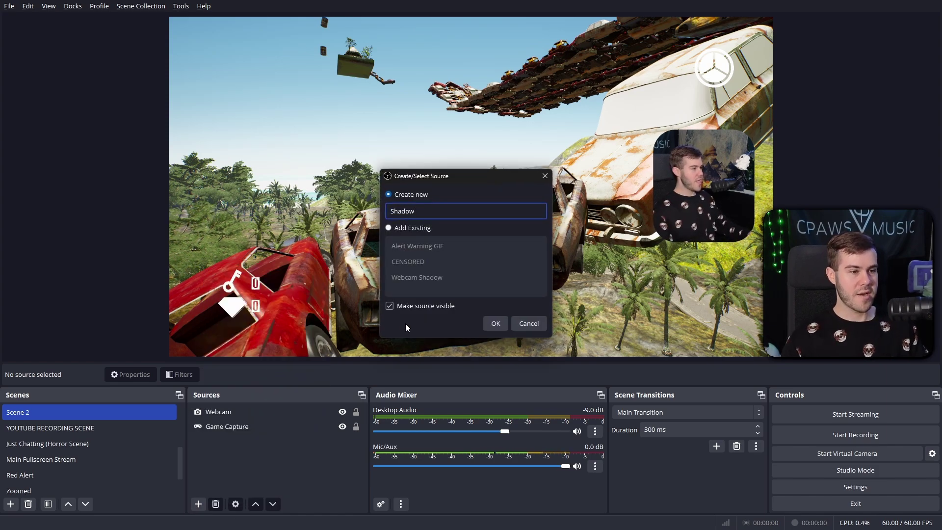
left_click(490, 324)
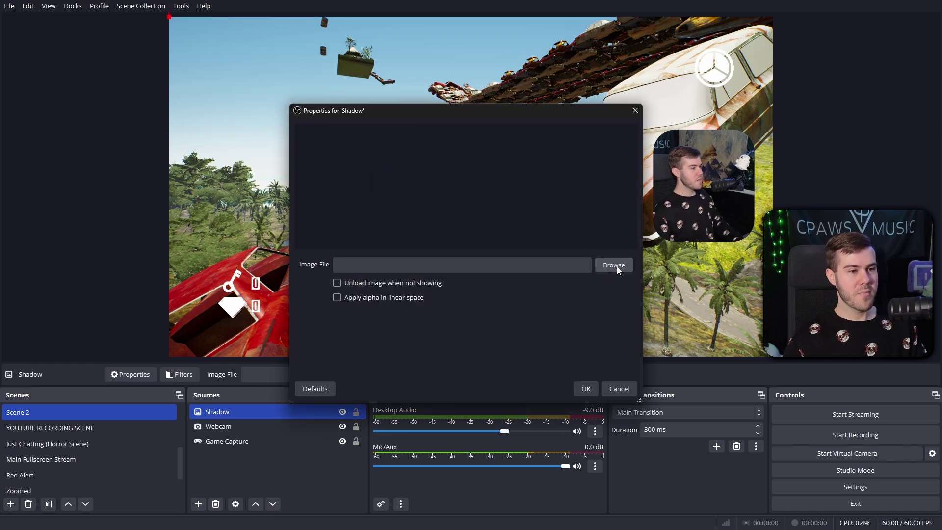
Step: Load Rounded-Square.png from the Image Masks folder as the Shadow source's image
left_click(614, 265)
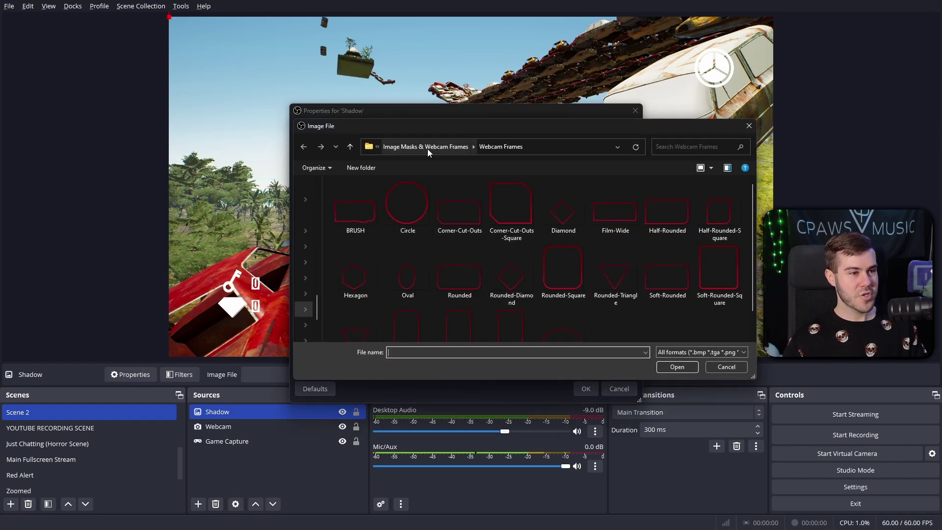
left_click(428, 148)
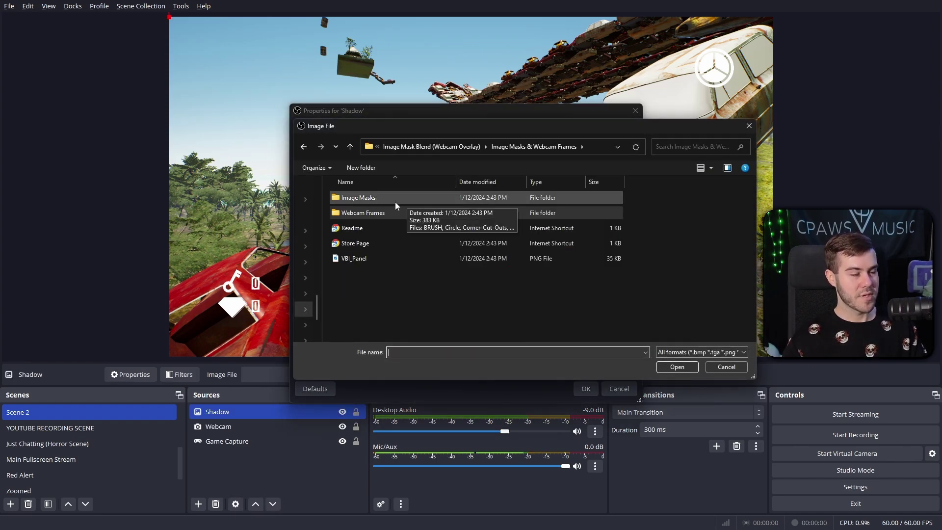
double_click(395, 198)
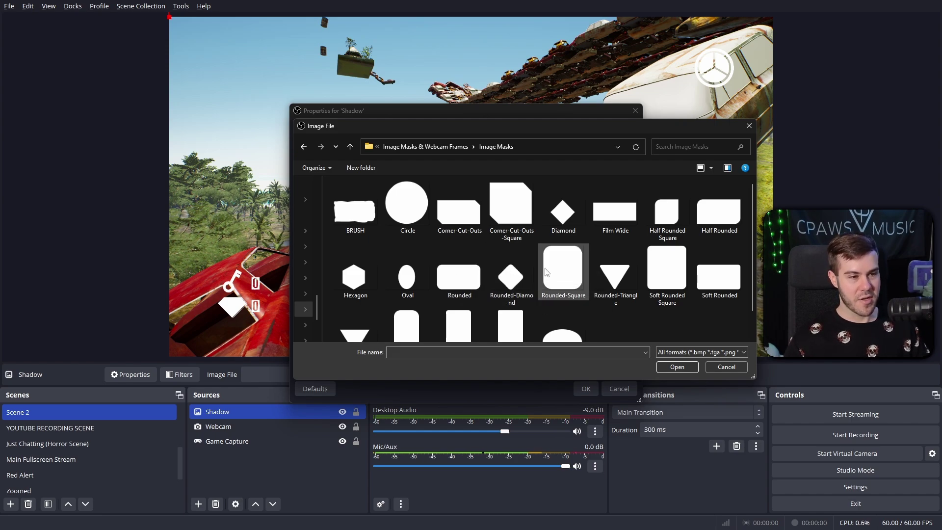
left_click(568, 278)
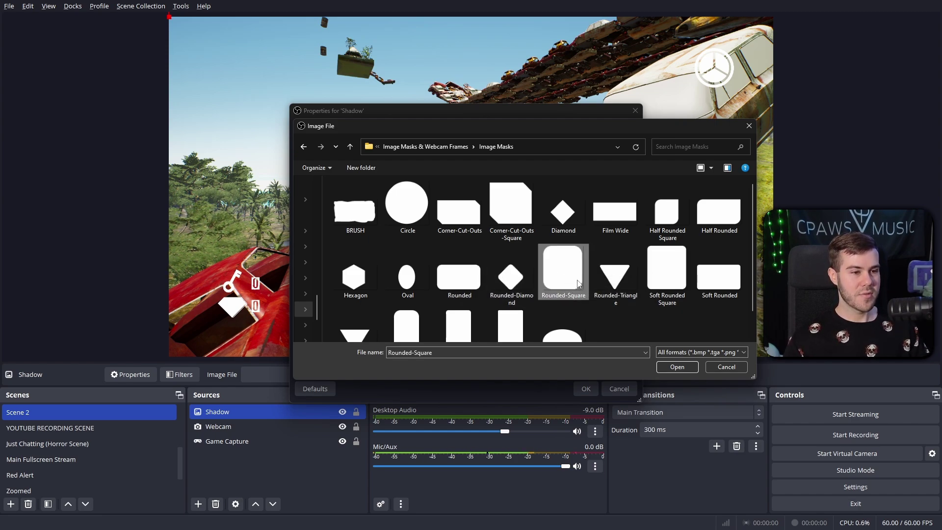
left_click(677, 367)
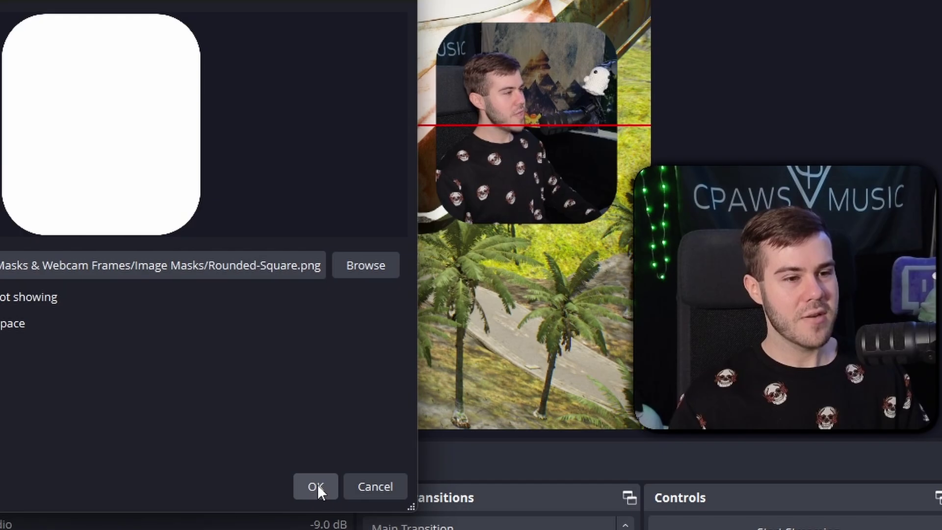
left_click(315, 486)
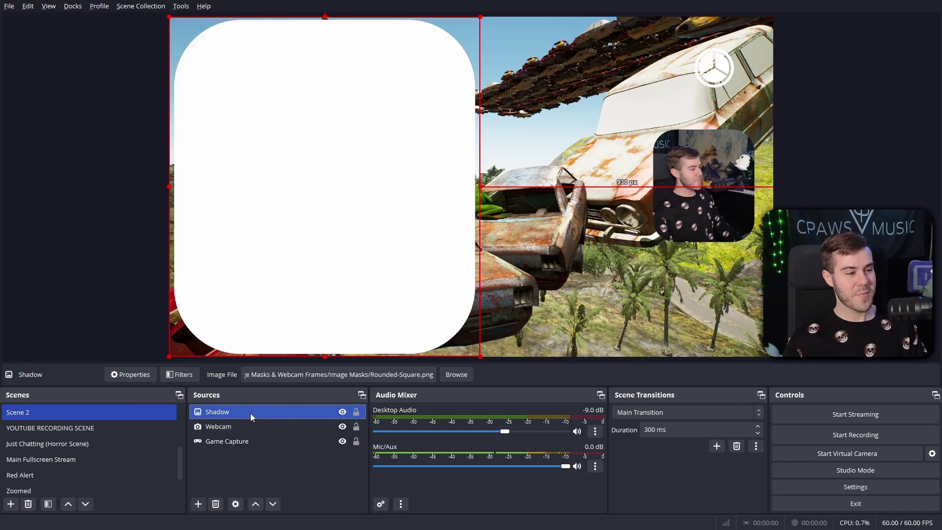
Step: Add a Color Correction filter with its default name to the Shadow source
right_click(250, 413)
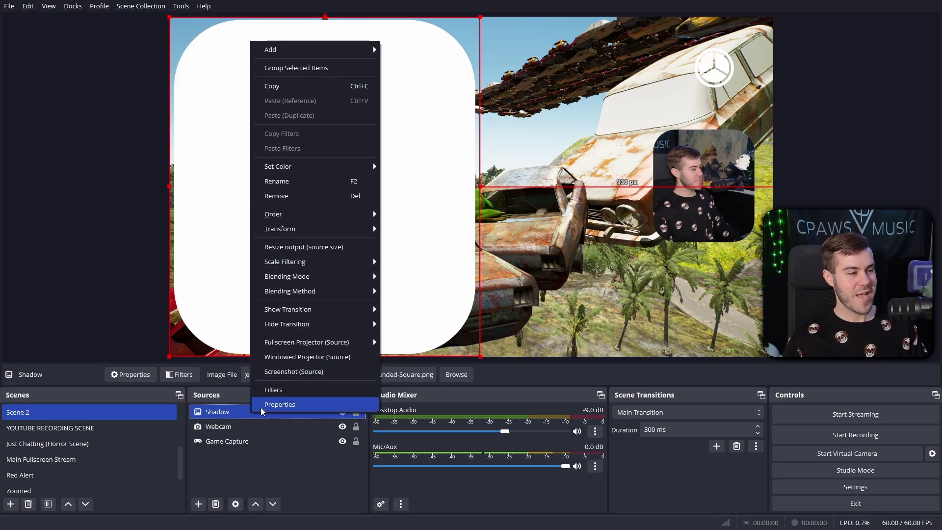
left_click(303, 390)
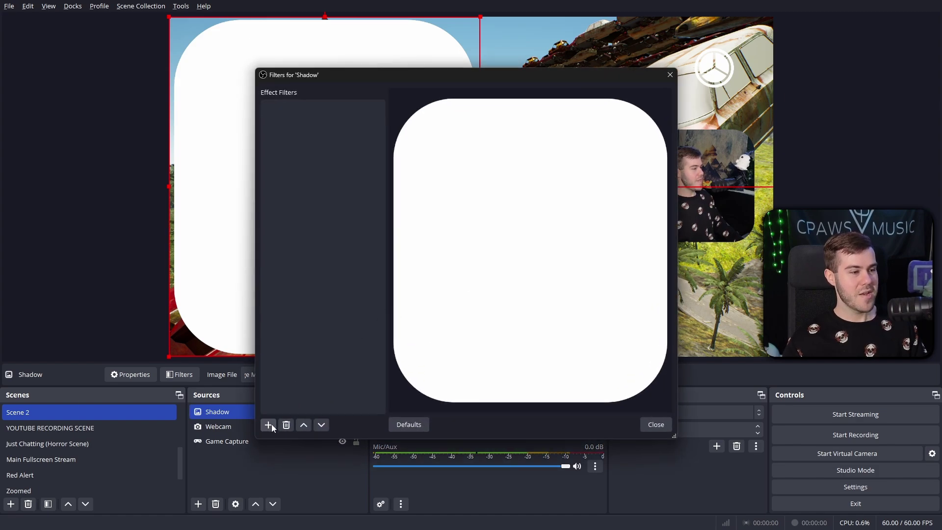
left_click(271, 425)
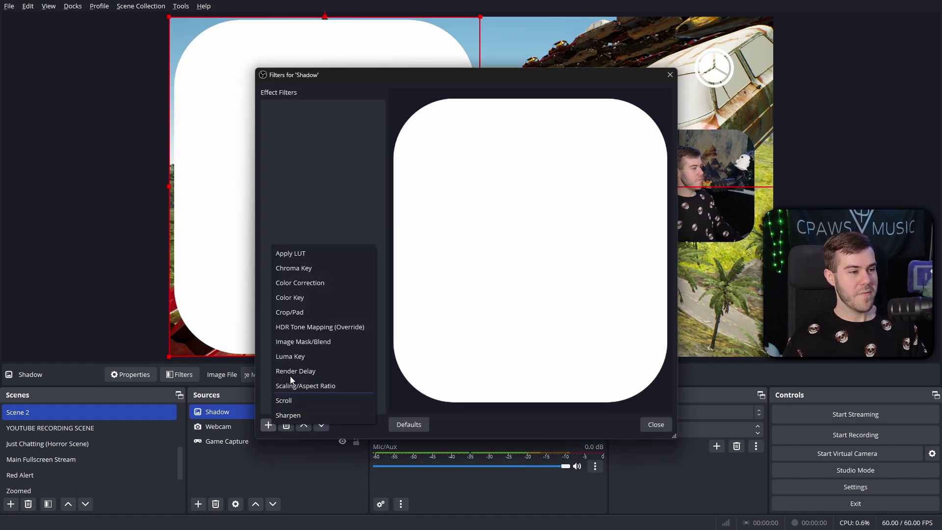
left_click(333, 286)
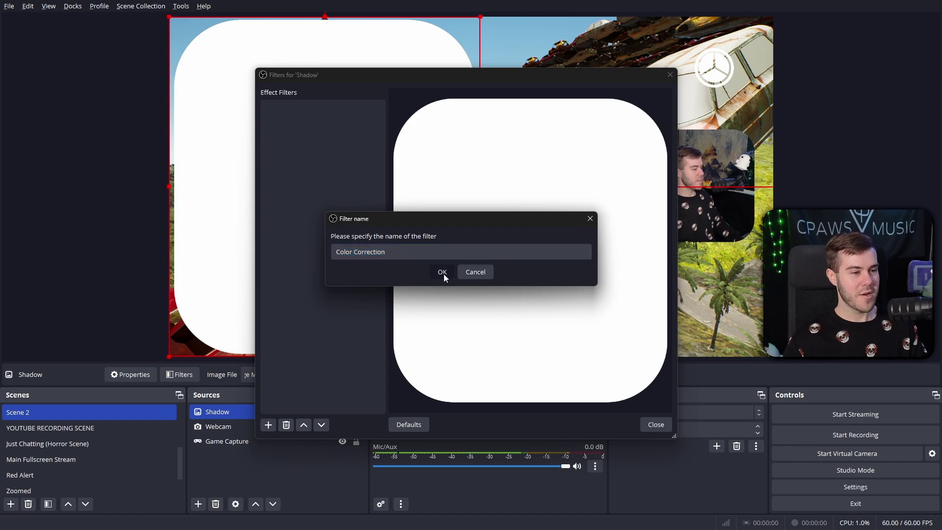
left_click(444, 275)
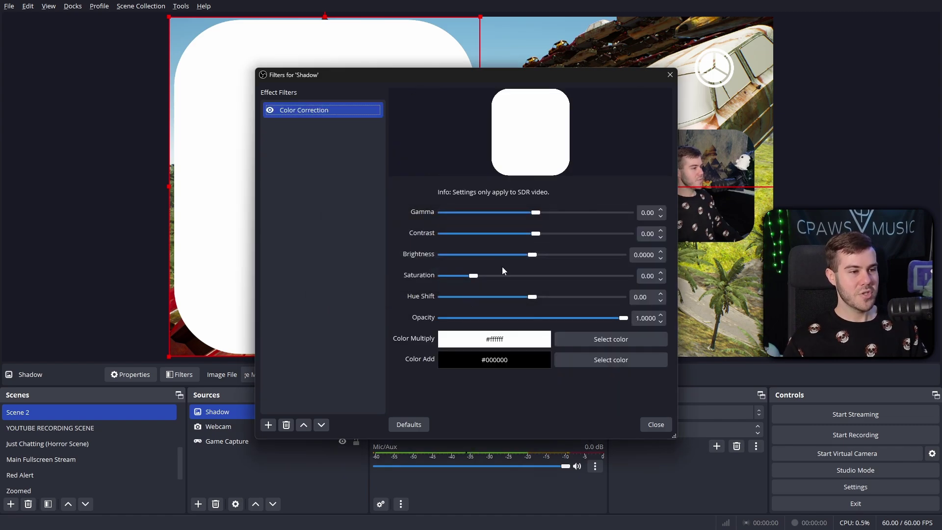
Step: Set the Color Correction filter's brightness to -1.0000 and its opacity to 0.9892, then close the filters
left_click_drag(529, 255, 418, 259)
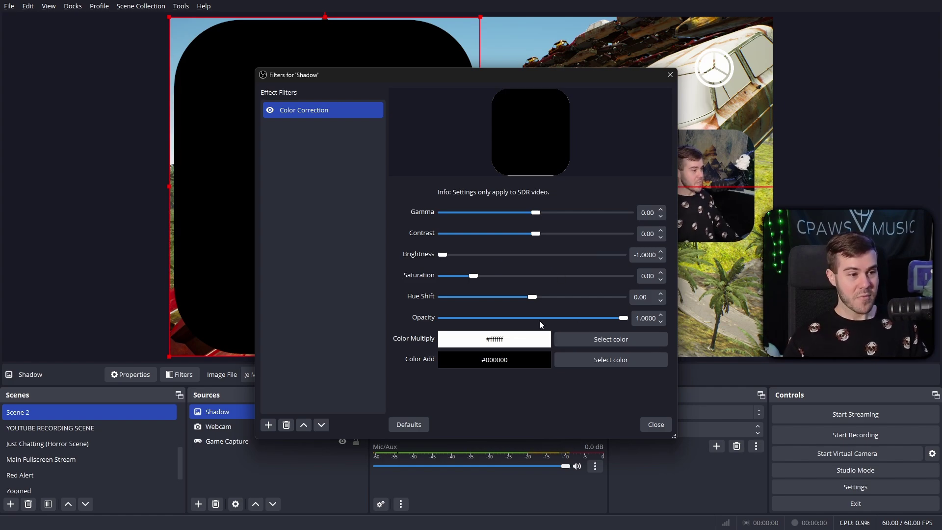
mouse_move(623, 320)
left_mouse_down()
mouse_move(593, 321)
mouse_move(632, 320)
mouse_move(622, 319)
left_mouse_up()
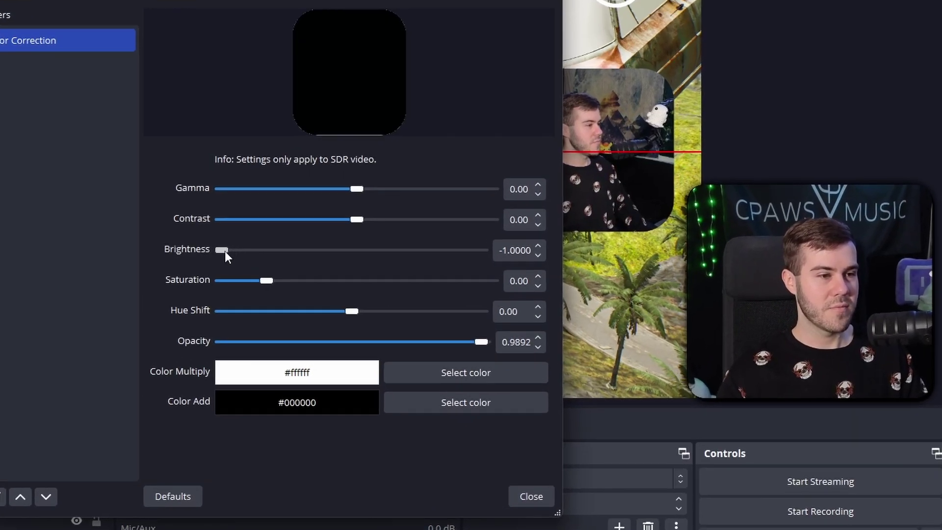
mouse_move(444, 254)
left_mouse_down()
mouse_move(461, 255)
mouse_move(432, 256)
left_mouse_up()
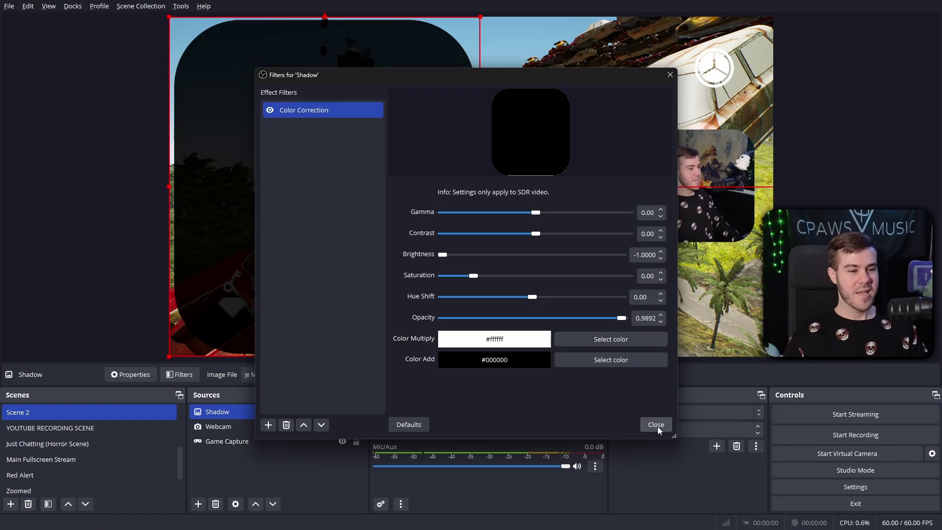
left_click(657, 428)
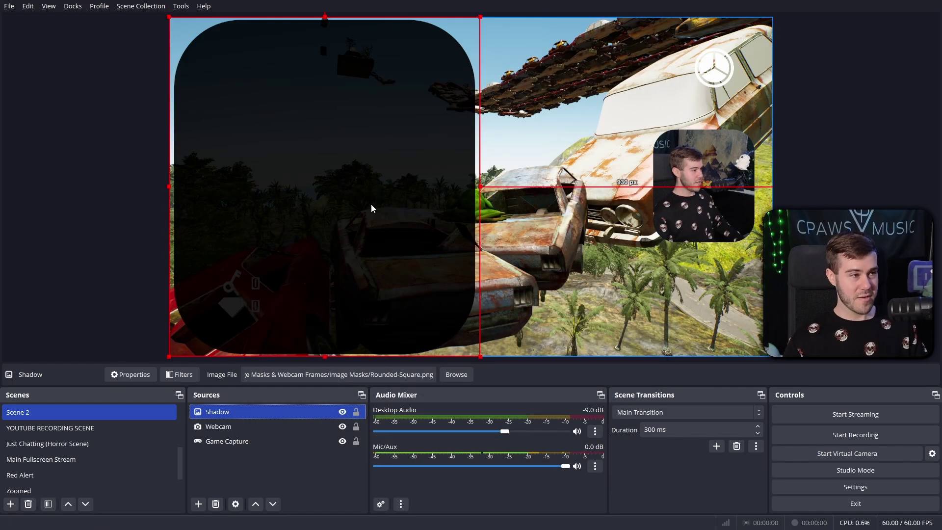
Step: Shrink the Shadow source to roughly the webcam's size, place it over the webcam, and order it beneath the Webcam source
left_click_drag(169, 18, 374, 242)
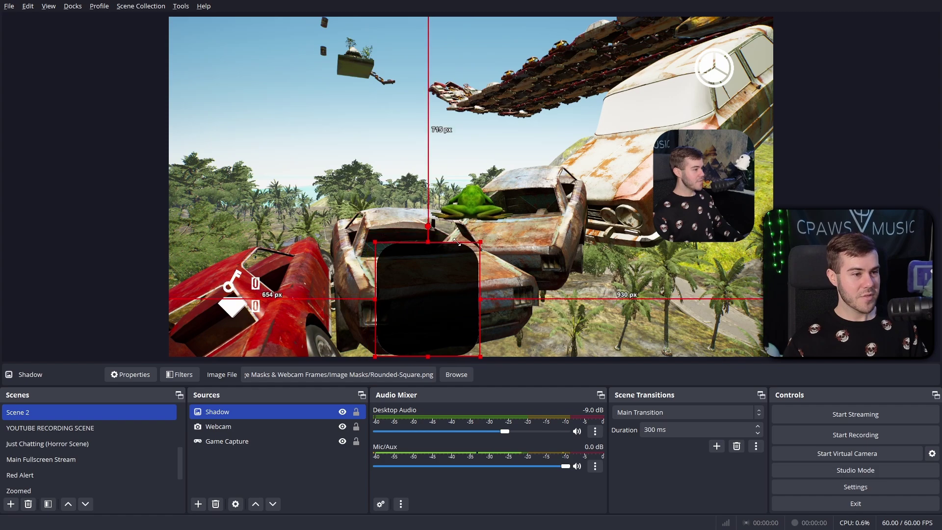
left_click_drag(453, 296, 713, 194)
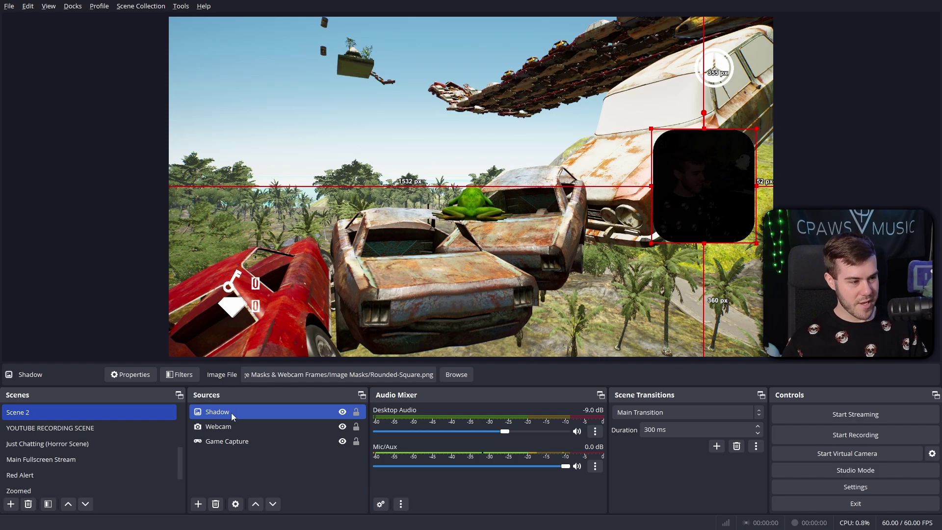
left_click_drag(254, 410, 257, 432)
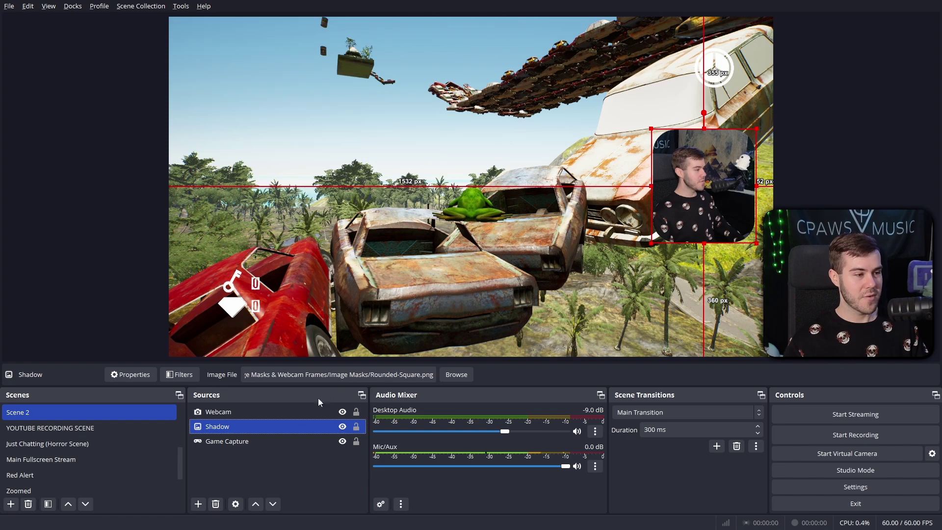
Step: Lock the Webcam source and offset the Shadow slightly down and to the right behind it
left_click(274, 415, "ctrl")
left_click(276, 411)
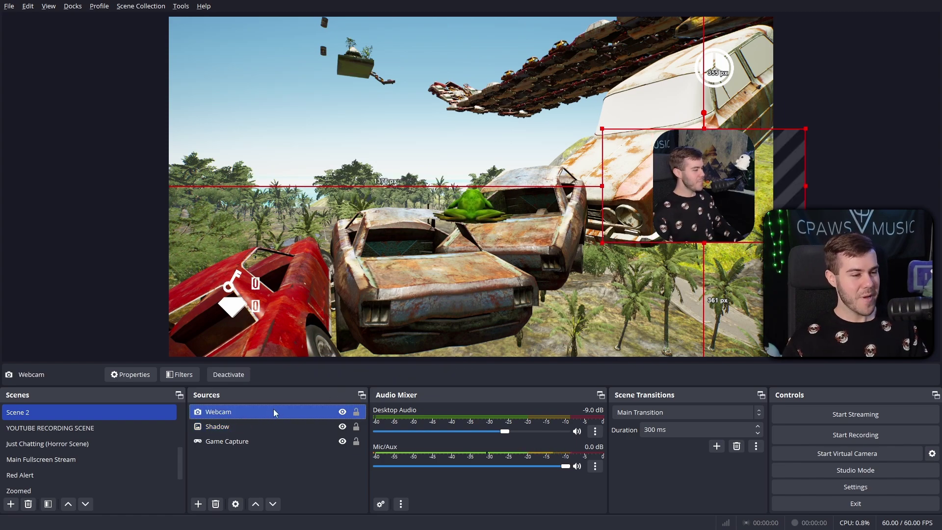
left_click(356, 412)
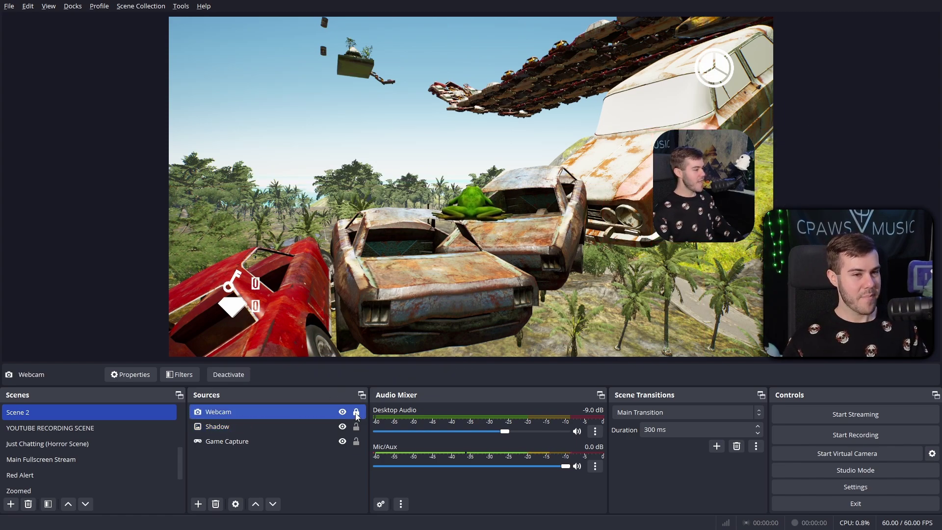
left_click(701, 189)
left_click_drag(707, 185, 712, 185)
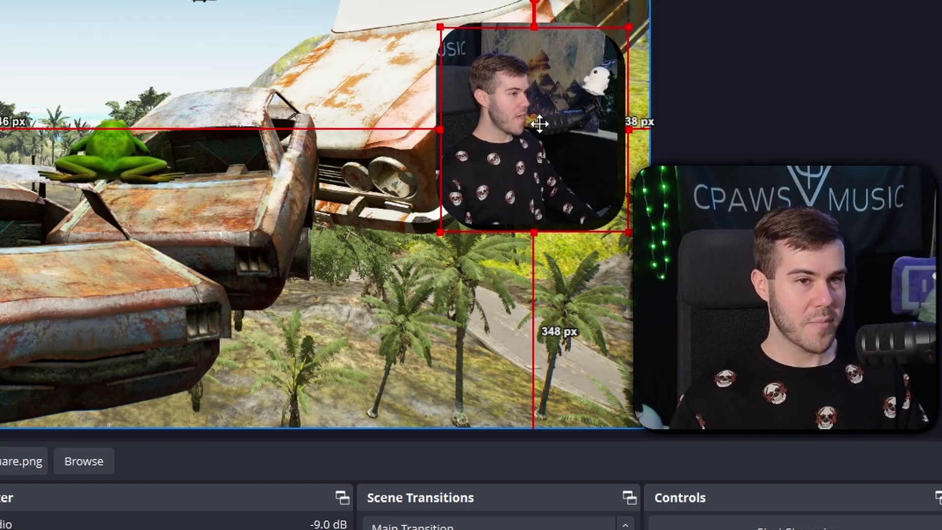
left_click_drag(540, 123, 538, 125)
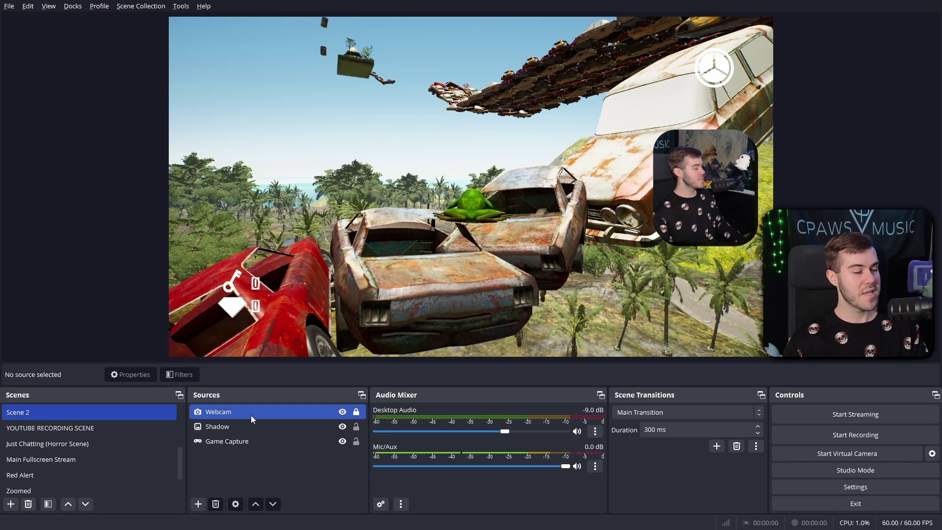
Step: Lower the opacity in the Shadow source's Color Correction filter to 0.9803
left_click(244, 429)
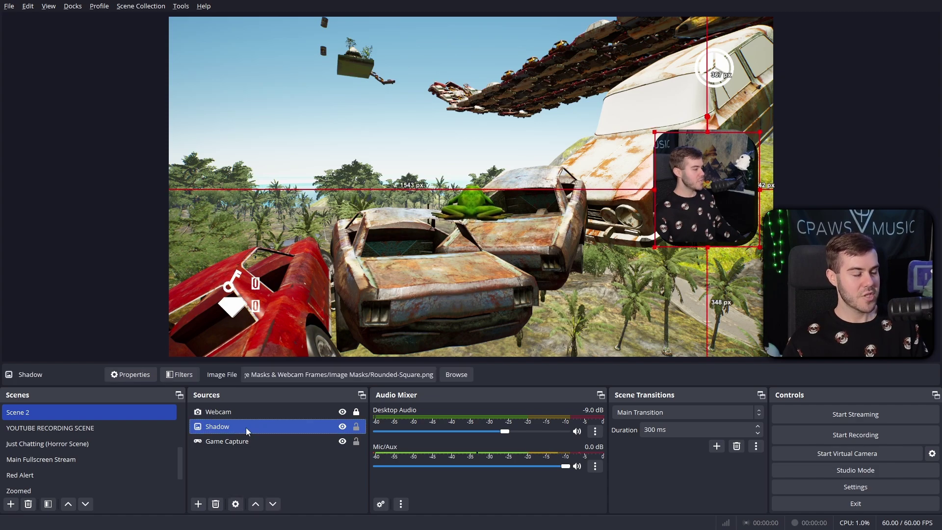
right_click(246, 428)
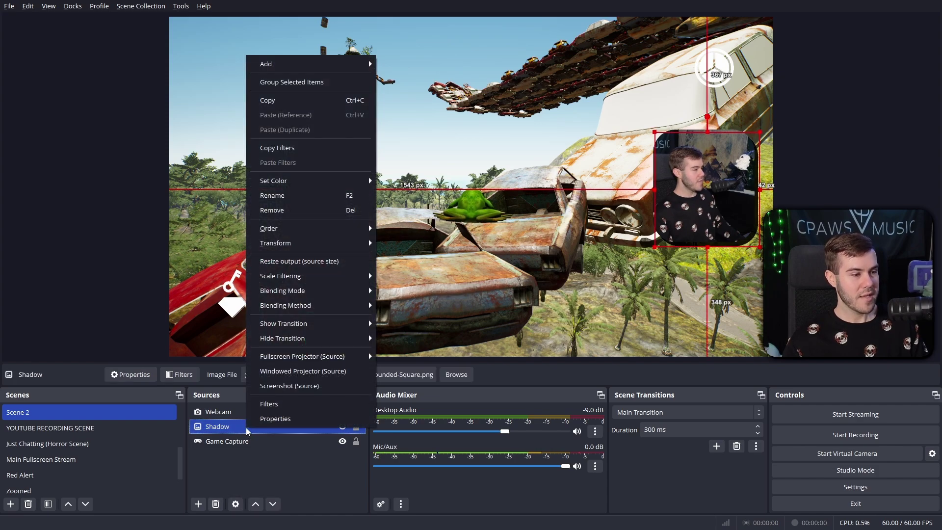
left_click(286, 404)
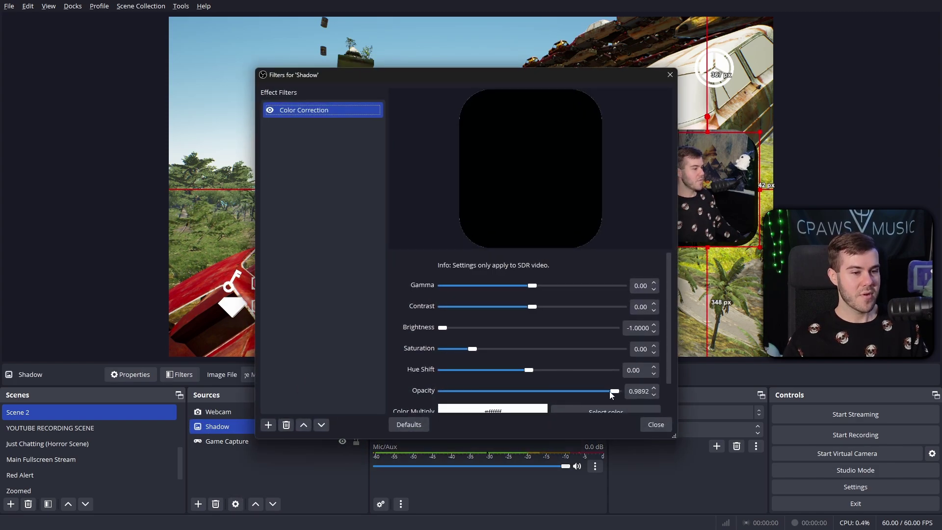
mouse_move(612, 395)
left_mouse_down()
mouse_move(571, 395)
mouse_move(620, 396)
mouse_move(608, 399)
left_mouse_up()
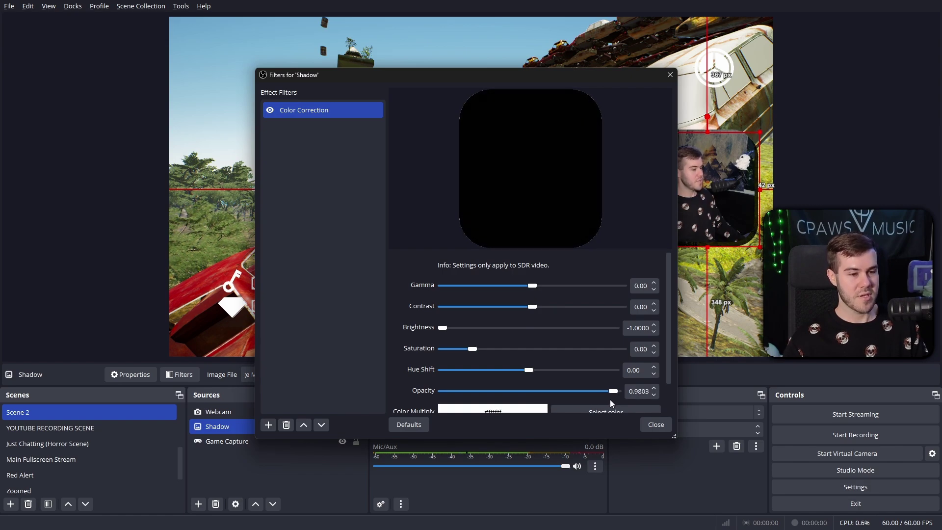
left_click(656, 424)
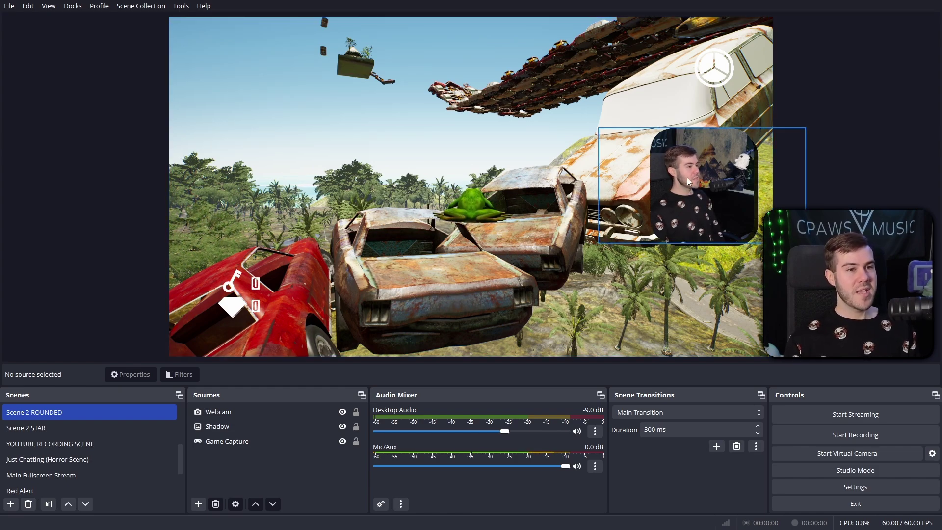
Step: Add the existing Webcam video capture source to the Scene 2 STAR scene
left_click(75, 431)
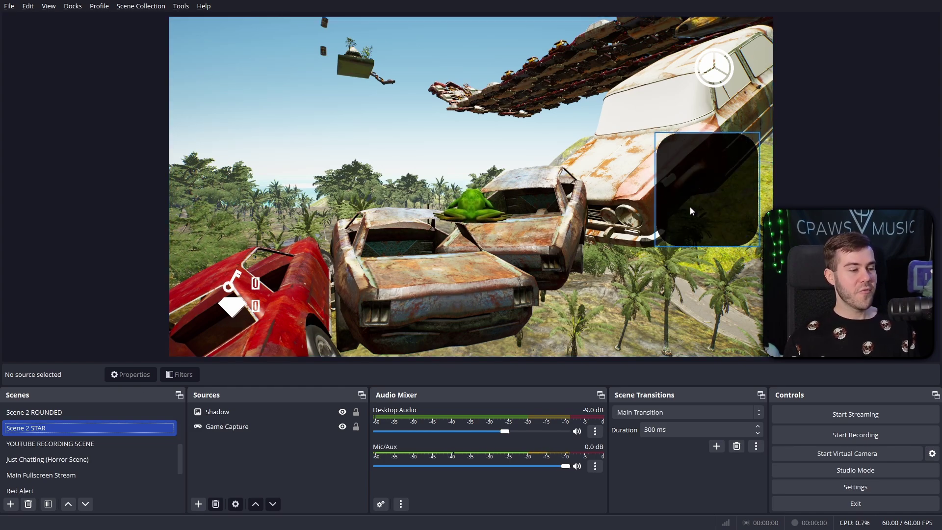
left_click(199, 503)
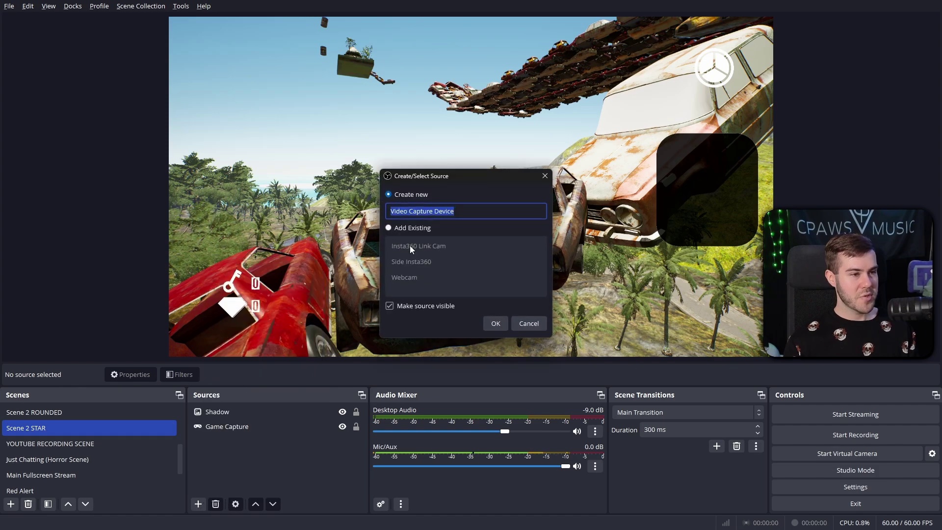
left_click(410, 246)
left_click(416, 278)
left_click(495, 323)
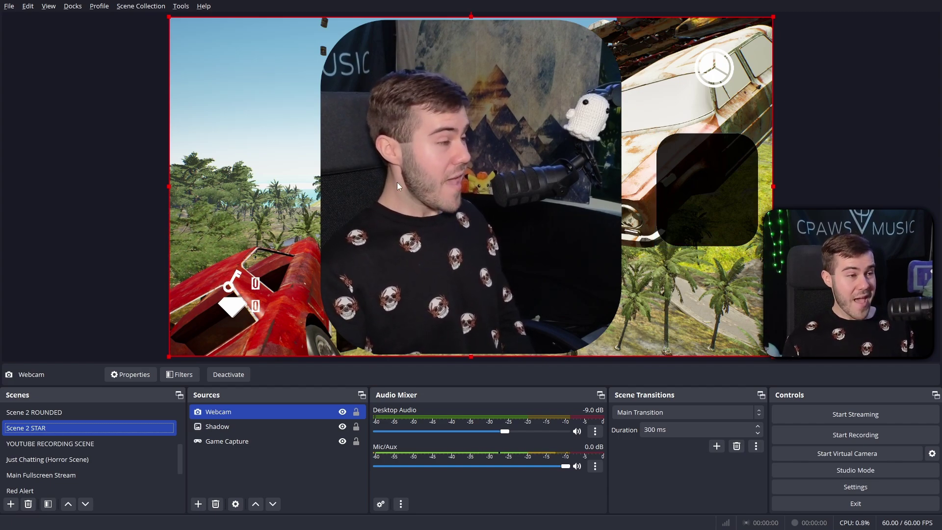
Step: Delete the Webcam source from the Scene 2 STAR scene
left_click(240, 414)
key("Delete")
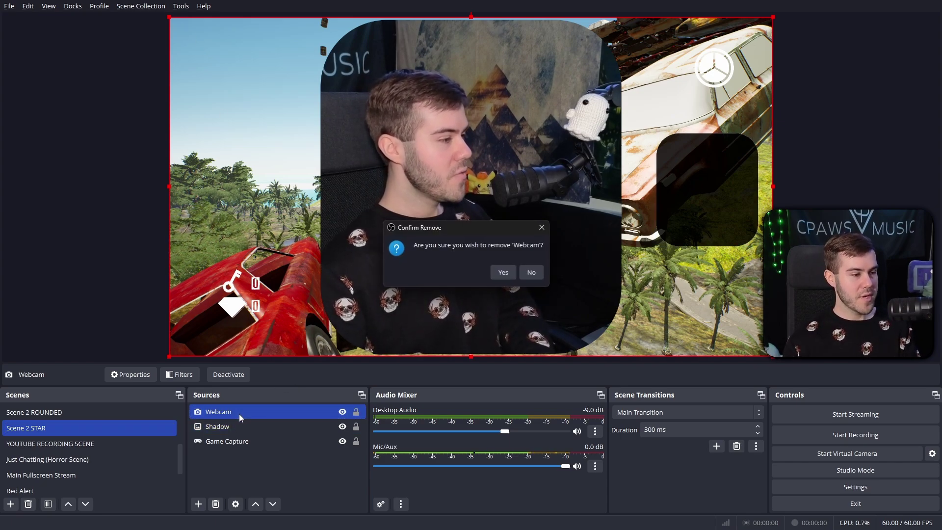
key("Return")
Step: Delete the Webcam and Shadow sources from the Scene 2 ROUNDED scene, leaving only Game Capture
left_click(110, 417)
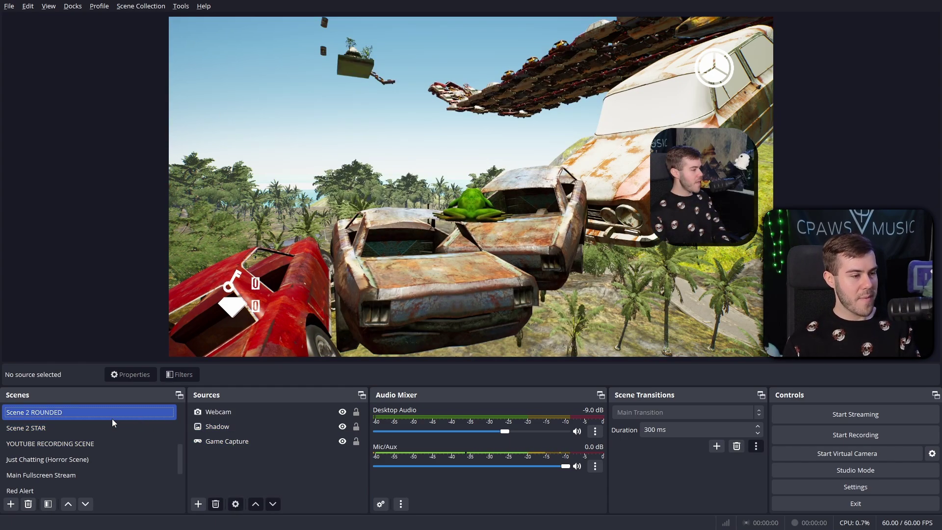
left_click(231, 413)
key("Delete")
key("Return")
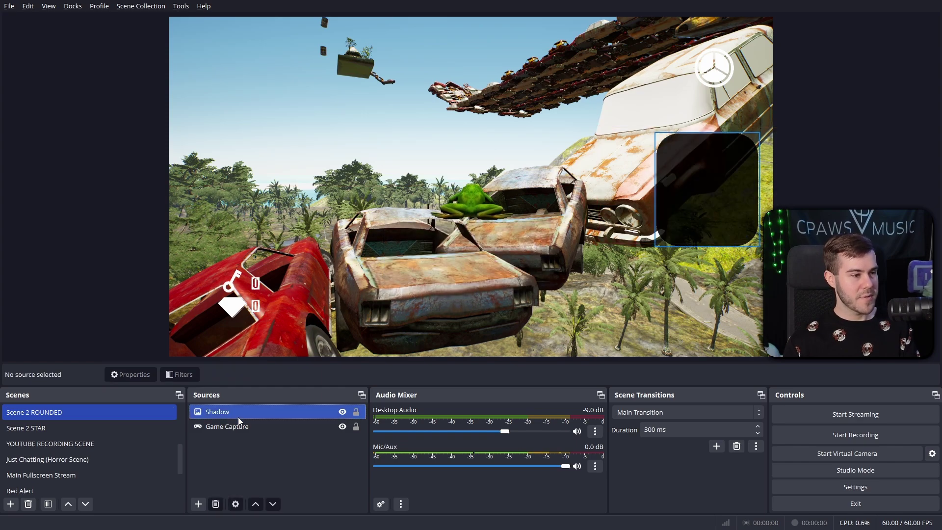
left_click(251, 413)
key("Delete")
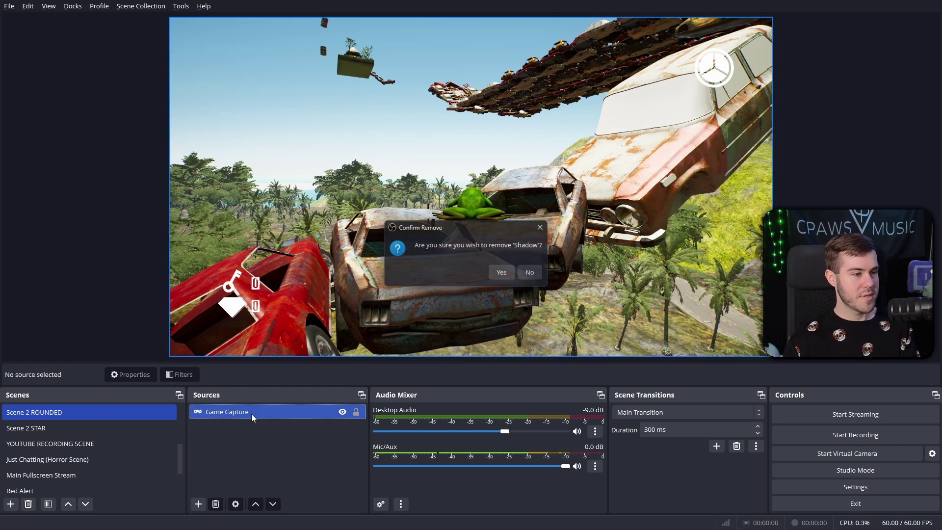
key("Return")
left_click(58, 414)
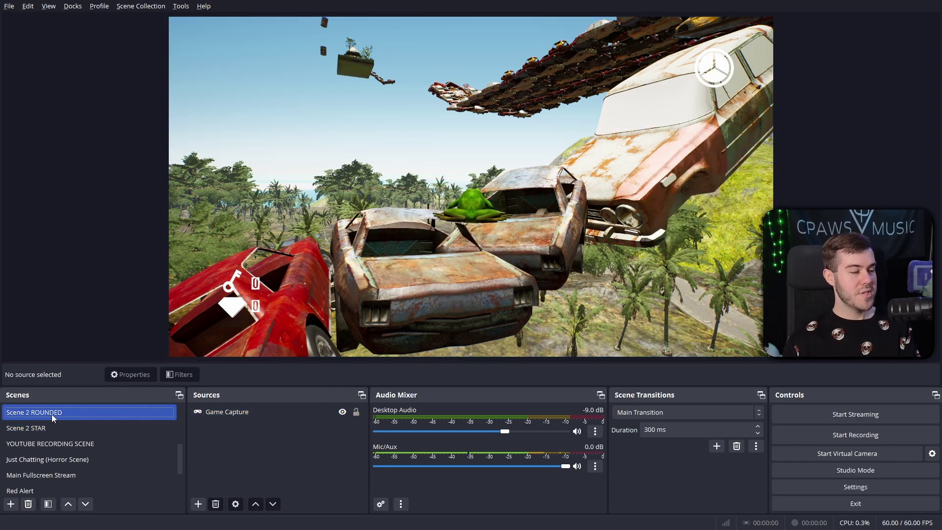
Step: Delete the Shadow source from the Scene 2 STAR scene, leaving only Game Capture
left_click(78, 425)
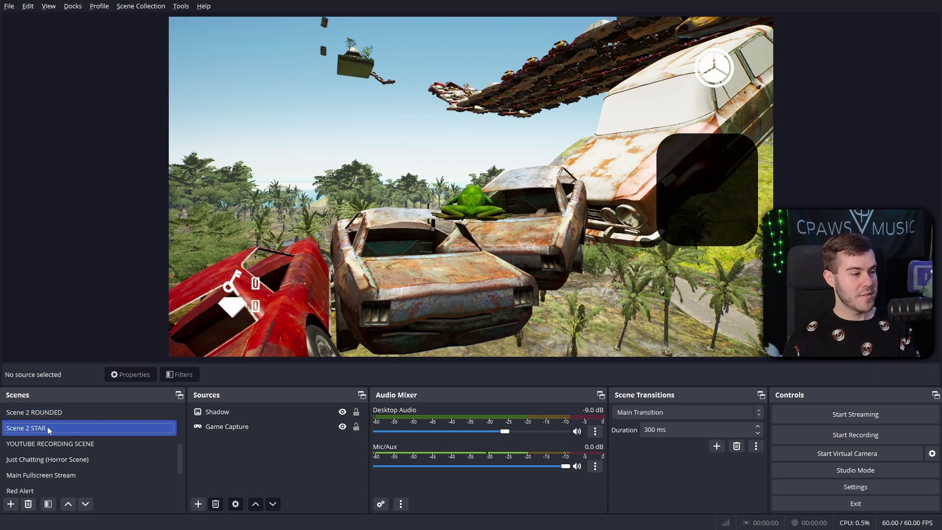
left_click(236, 410)
key("Delete")
key("Return")
left_click(74, 414)
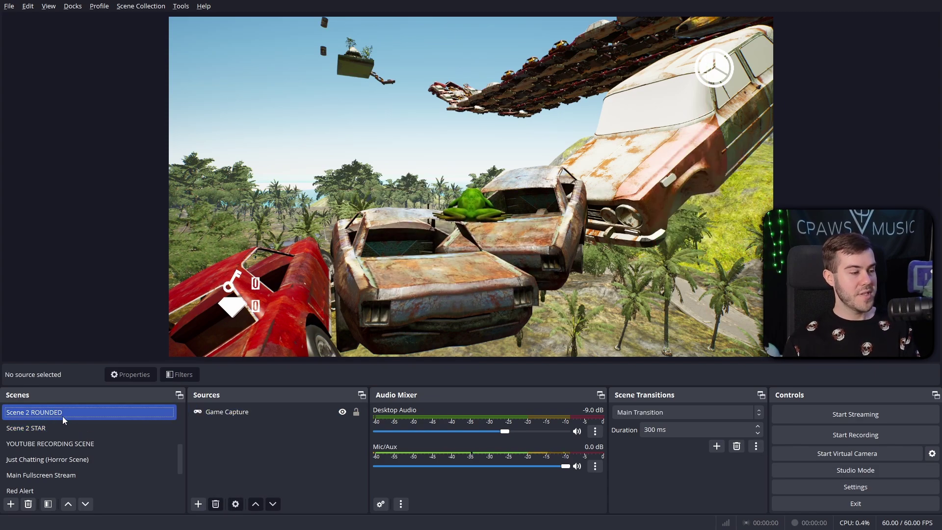
left_click(75, 427)
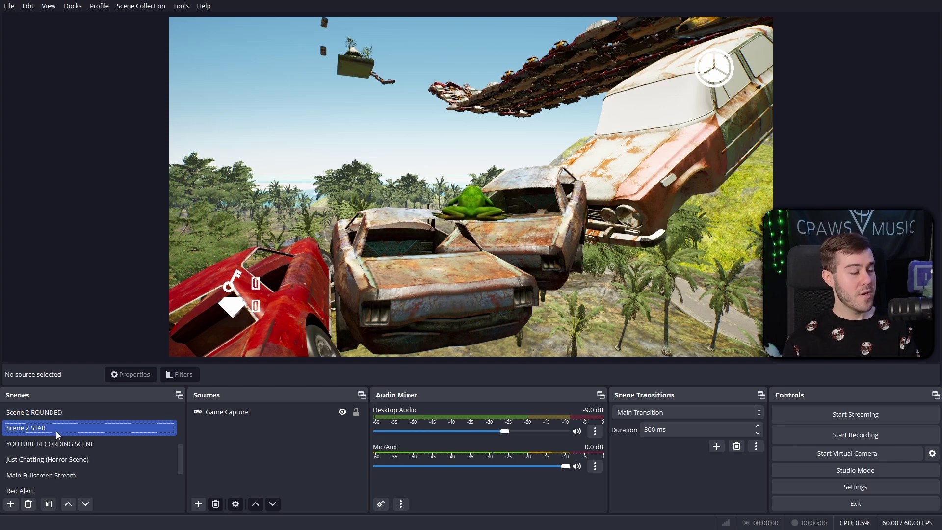
Step: Create two new scenes named WEBCAM ROUNDED and WEBCAM STAR
left_click(10, 504)
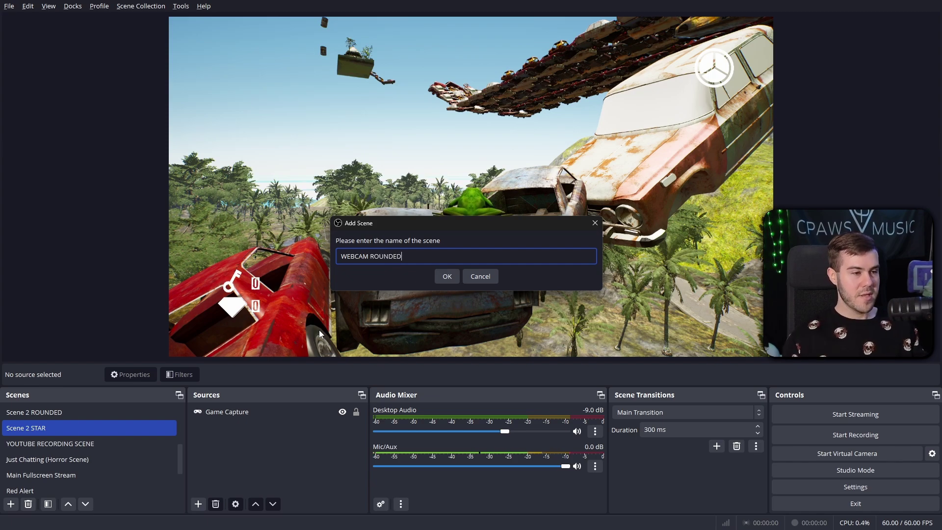
key("Return")
left_click(11, 503)
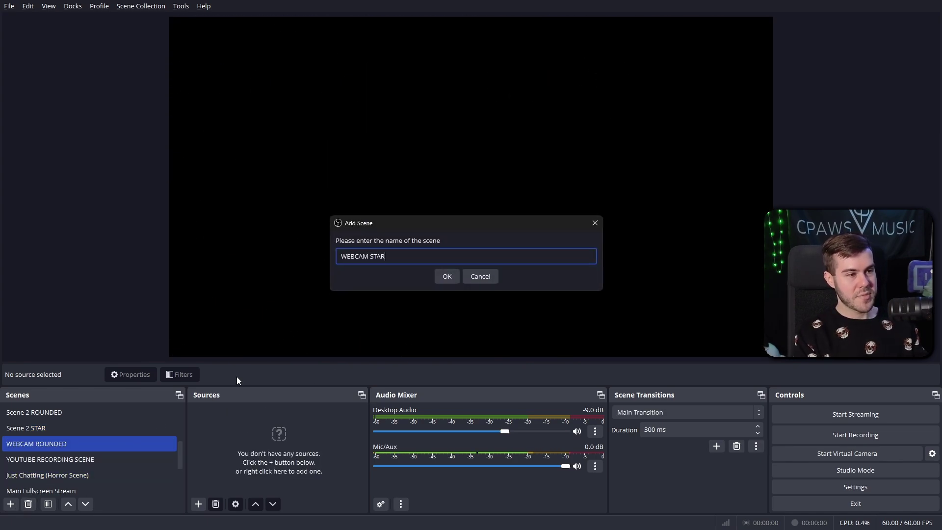
type("WEBCAM STAR")
left_click(456, 276)
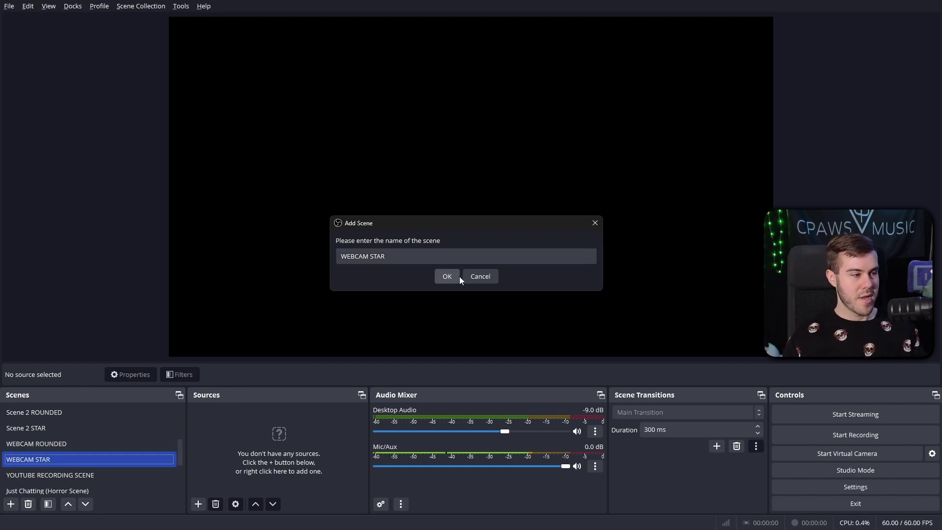
Step: Add a new Video Capture Device source named Webcam to the WEBCAM ROUNDED scene
left_click(81, 443)
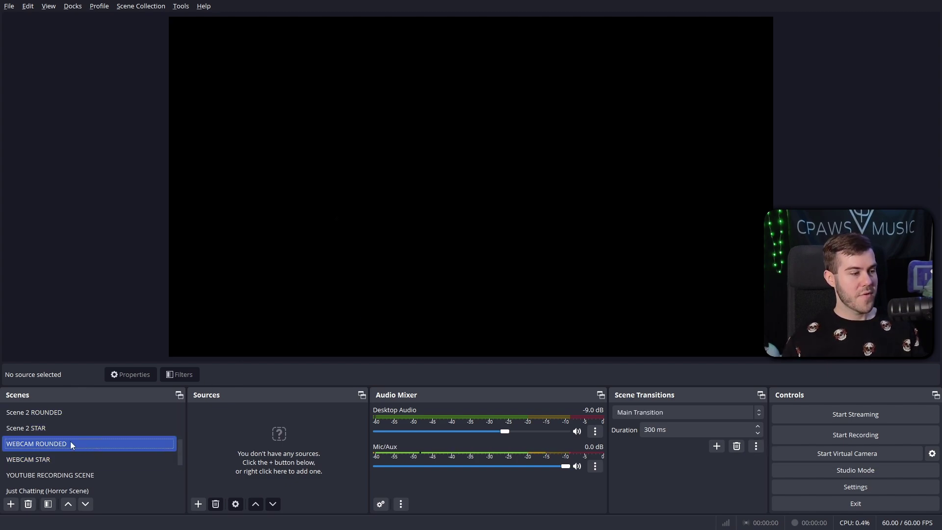
left_click(198, 504)
left_click(249, 443)
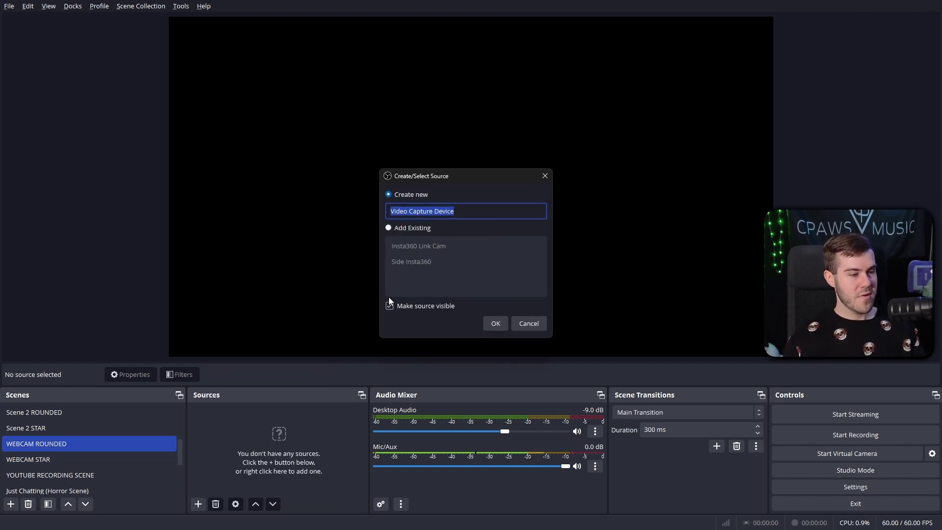
type("Webcam")
key("BackSpace")
key("BackSpace")
key("BackSpace")
key("BackSpace")
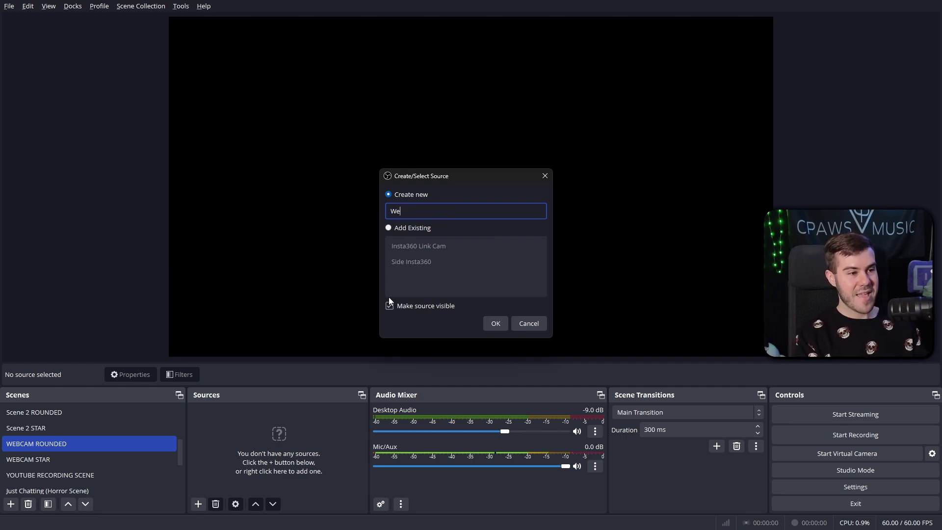
type("bcam")
left_click(495, 323)
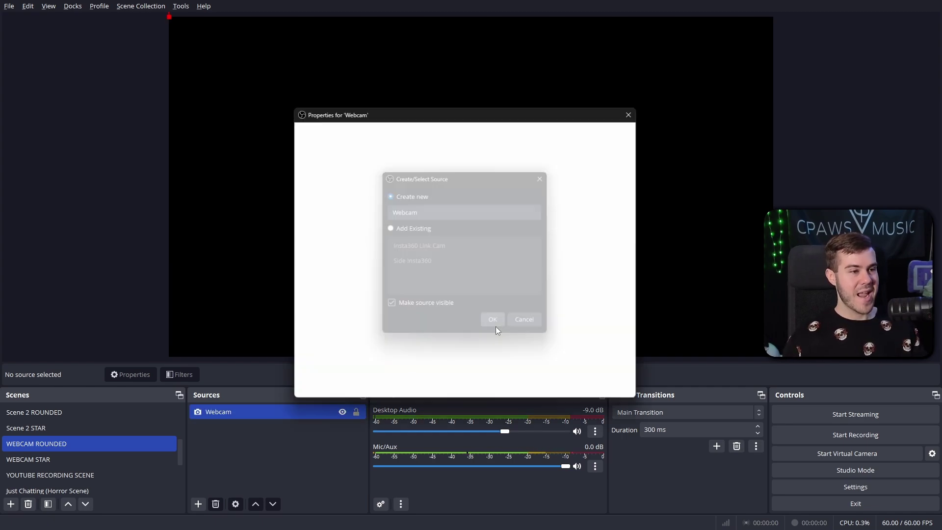
Step: Set the Webcam source's device to the second Insta360 Link entry and accept its properties
left_click(452, 265)
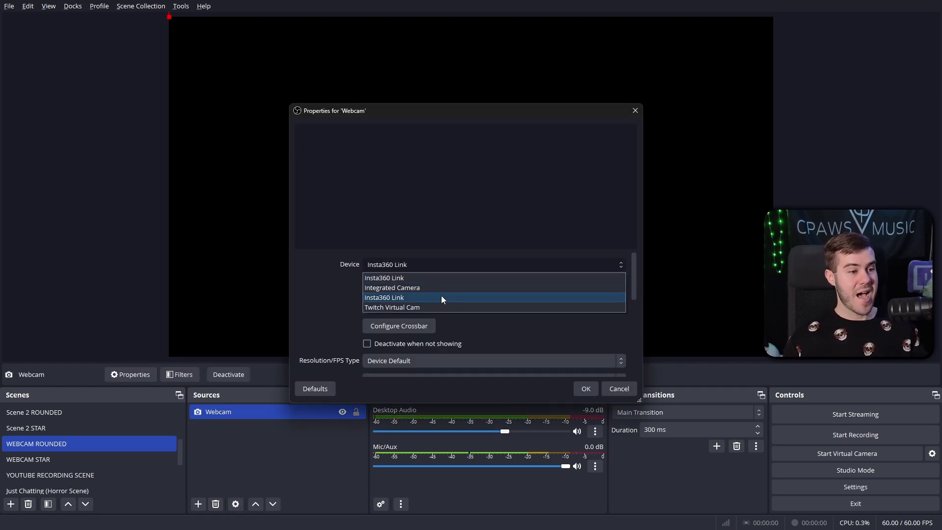
left_click(441, 297)
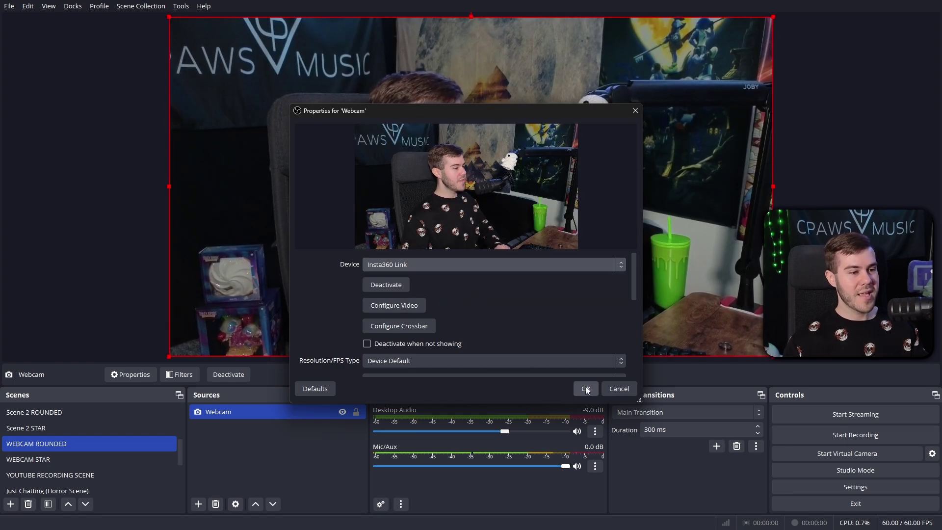
left_click(585, 389)
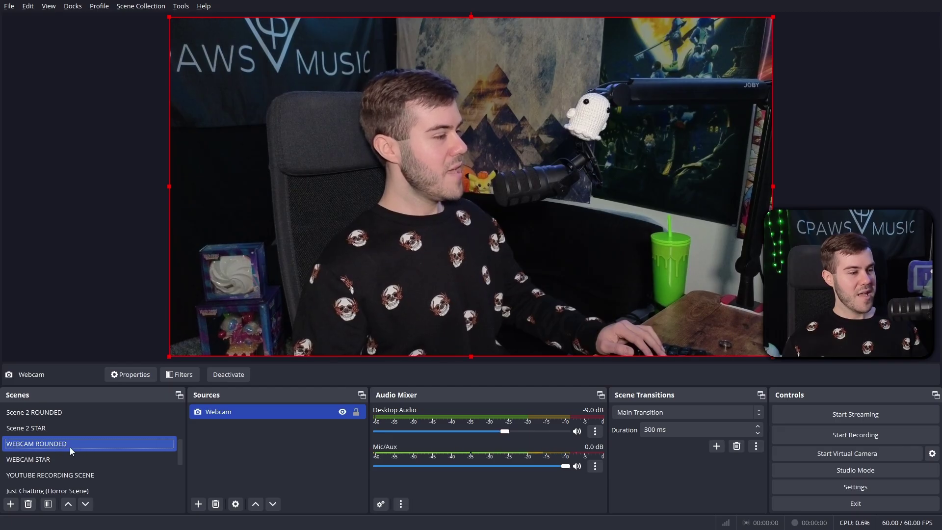
left_click(249, 417)
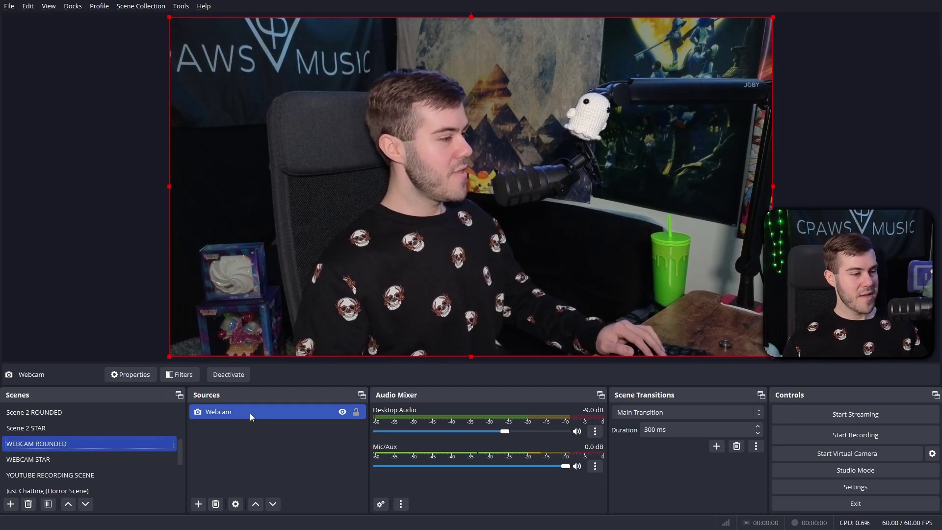
Step: Add the existing Webcam video capture source to the WEBCAM STAR scene
left_click(71, 460)
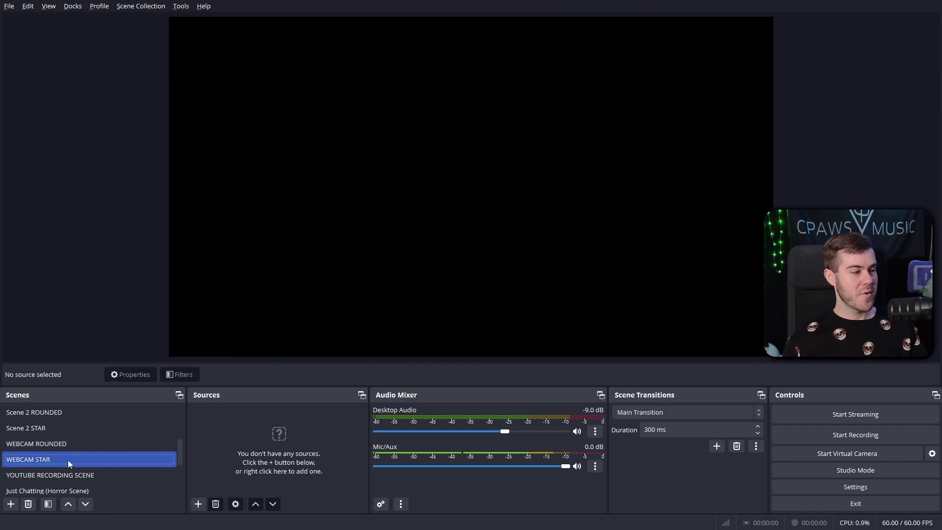
left_click(196, 504)
left_click(244, 443)
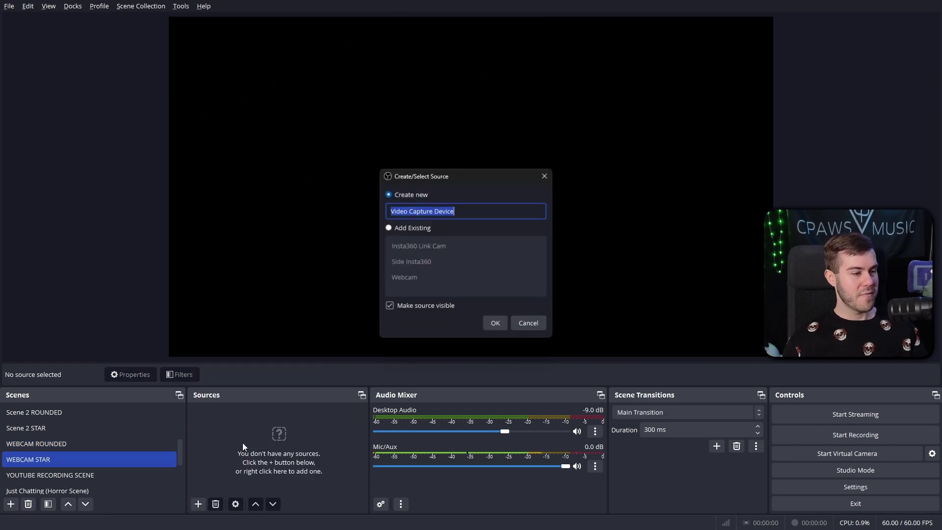
left_click(406, 227)
left_click(407, 275)
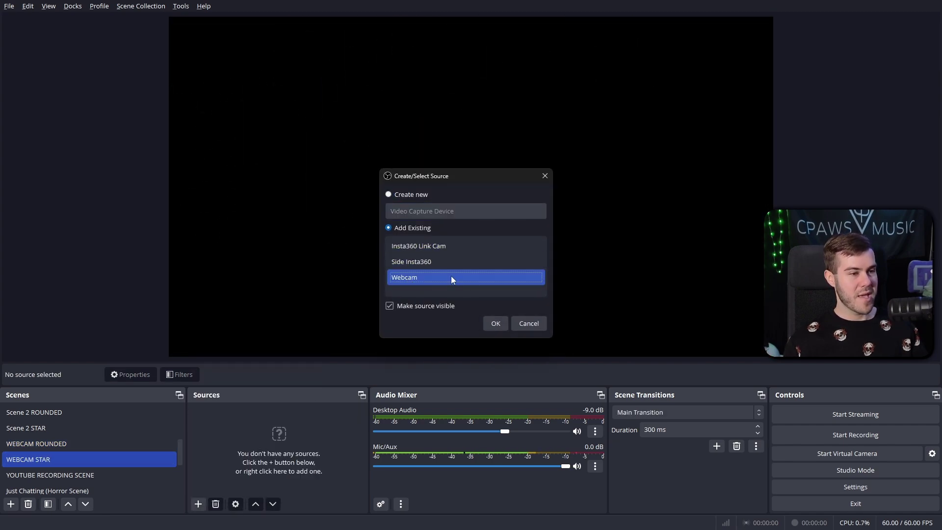
left_click(495, 323)
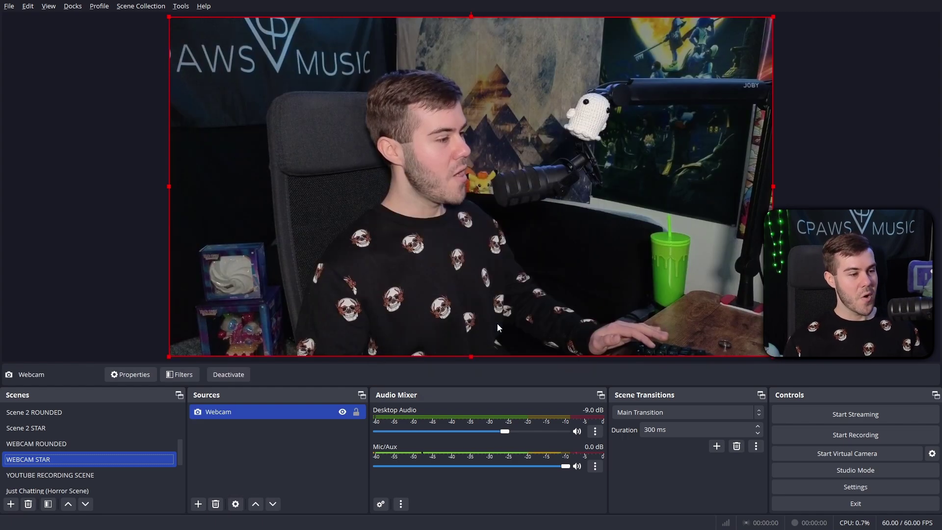
Step: Add the WEBCAM ROUNDED scene as a Scene source in Scene 2 ROUNDED, above Game Capture
left_click(101, 445)
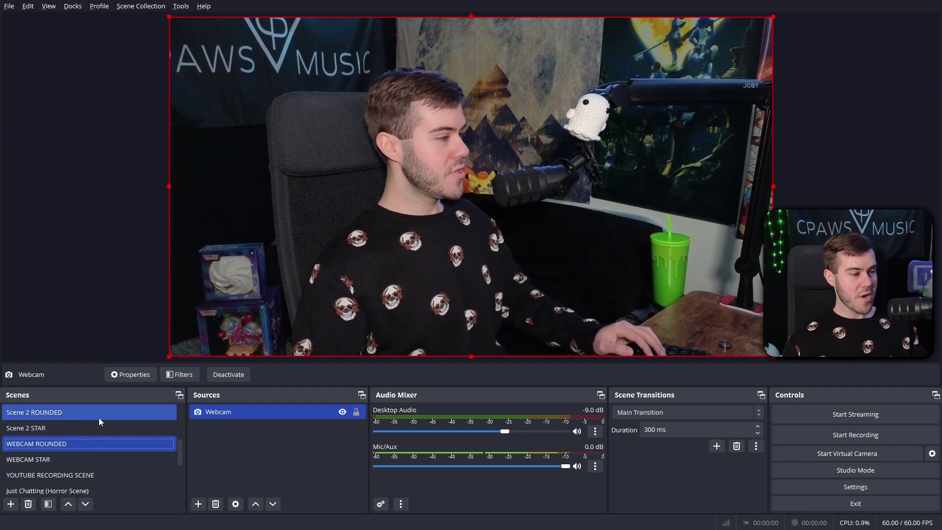
left_click(57, 411)
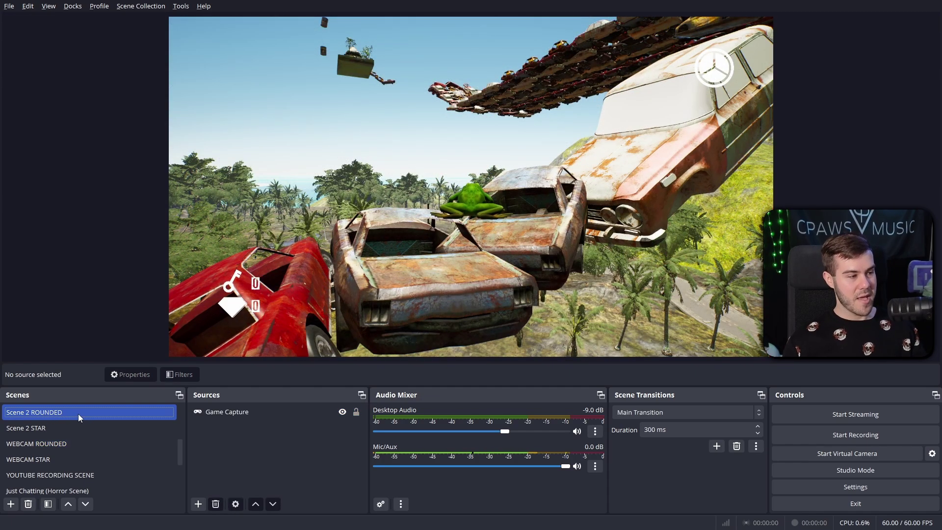
left_click(198, 505)
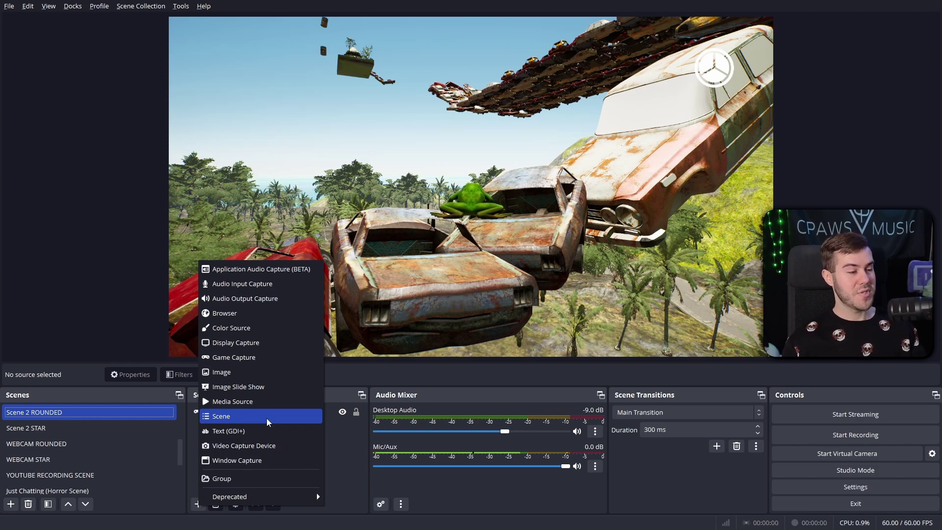
left_click(250, 417)
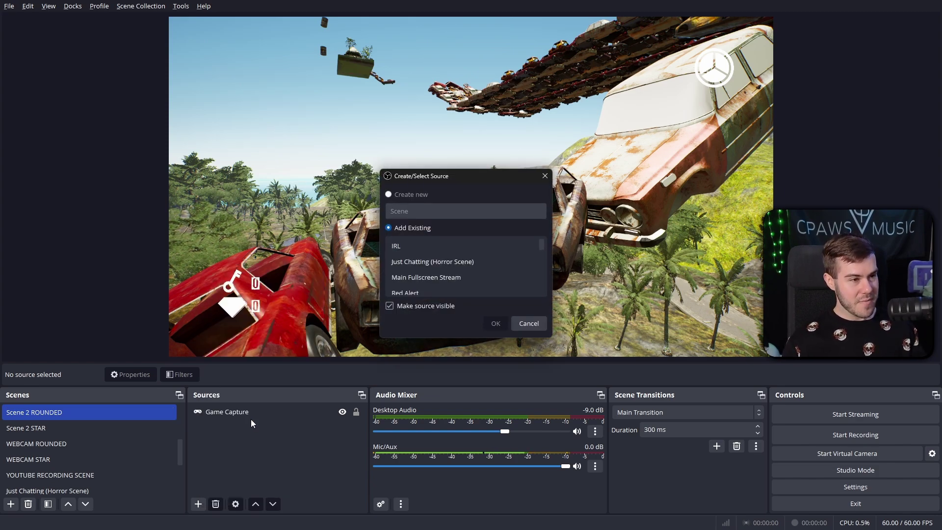
scroll(445, 267, "down", 3)
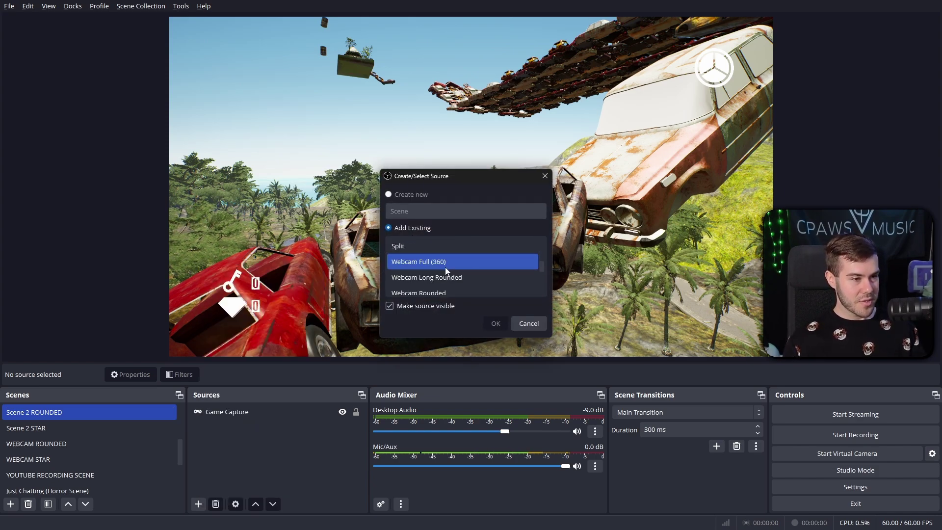
scroll(445, 267, "up", 2)
left_click(426, 263)
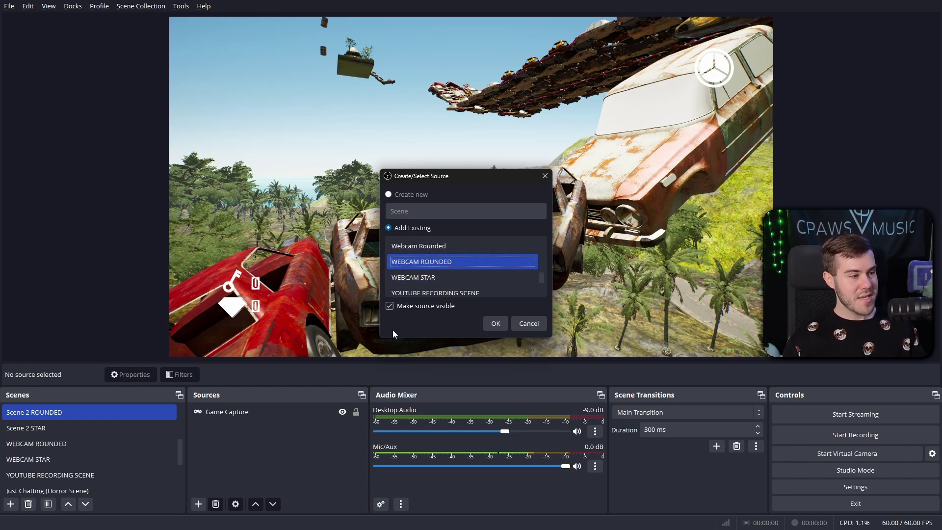
left_click(497, 325)
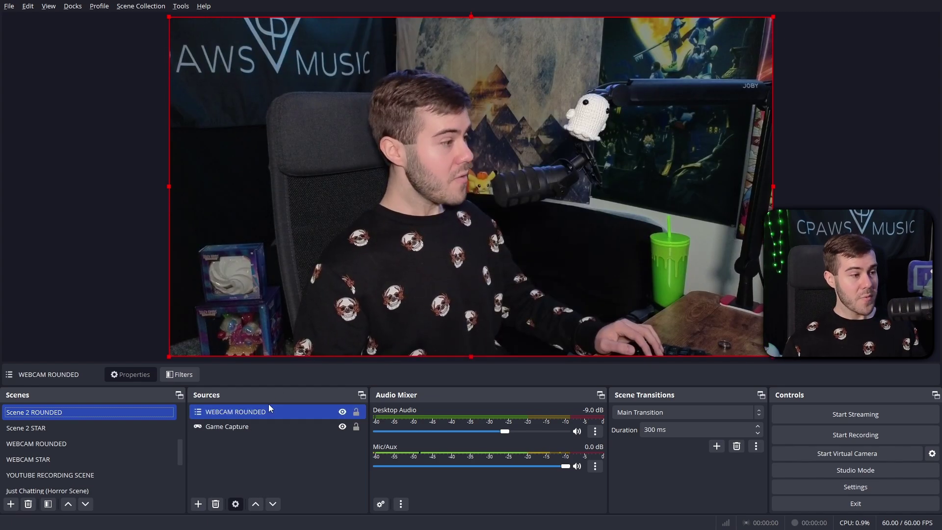
Step: Add an Image Mask/Blend filter with its default name to the WEBCAM ROUNDED scene itself
left_click(82, 444)
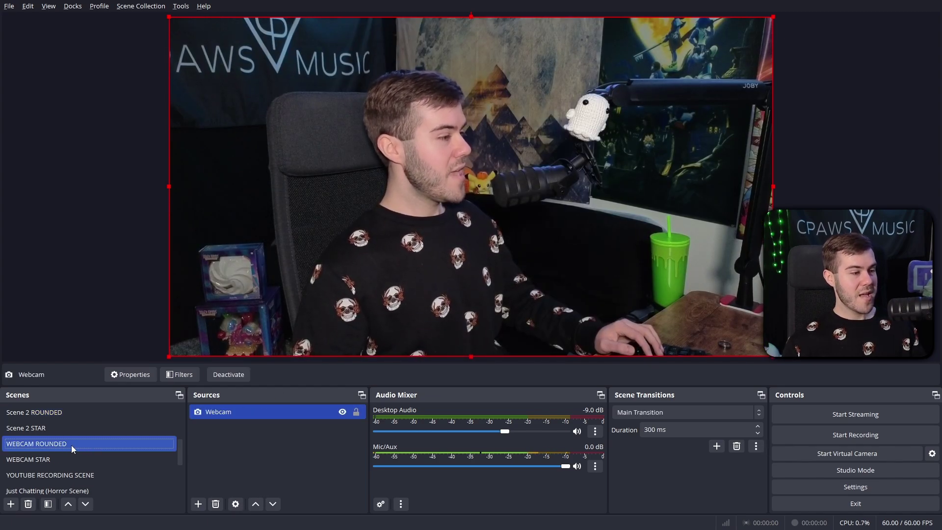
right_click(53, 445)
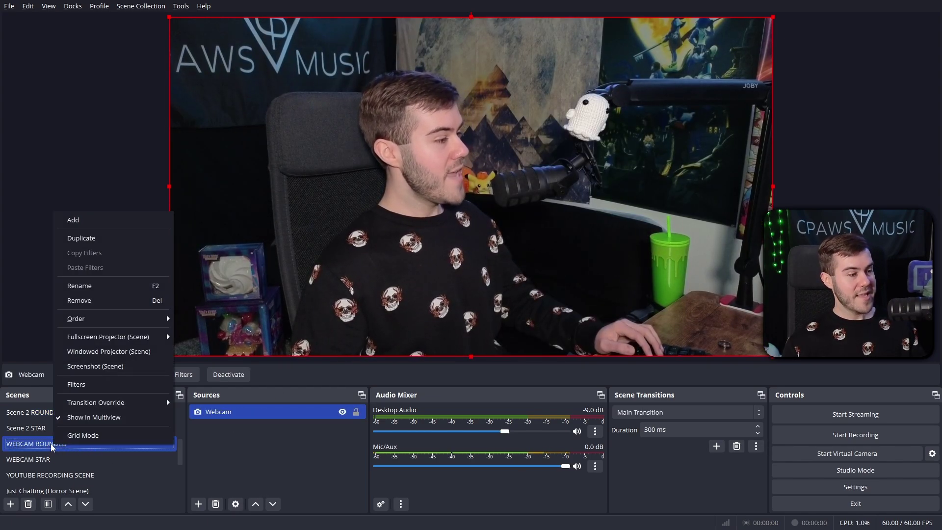
left_click(102, 390)
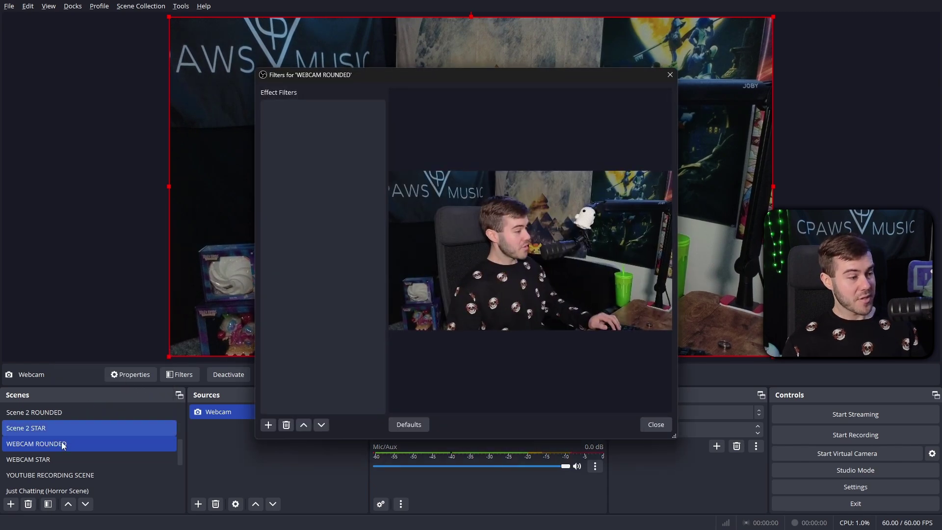
left_click(268, 425)
left_click(308, 343)
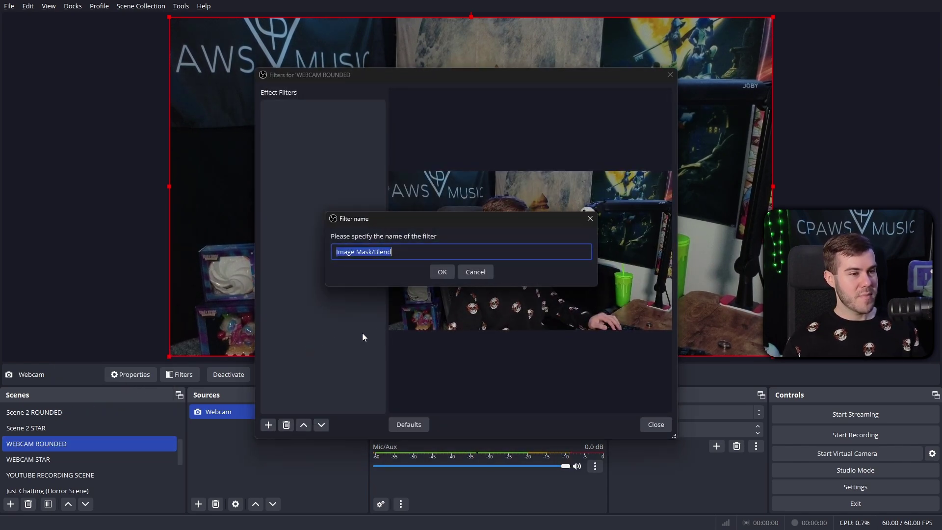
left_click(441, 281)
Step: Set the mask filter to Alpha Mask (Alpha Channel) with the Rounded-Square image, and close the filters
left_click(577, 242)
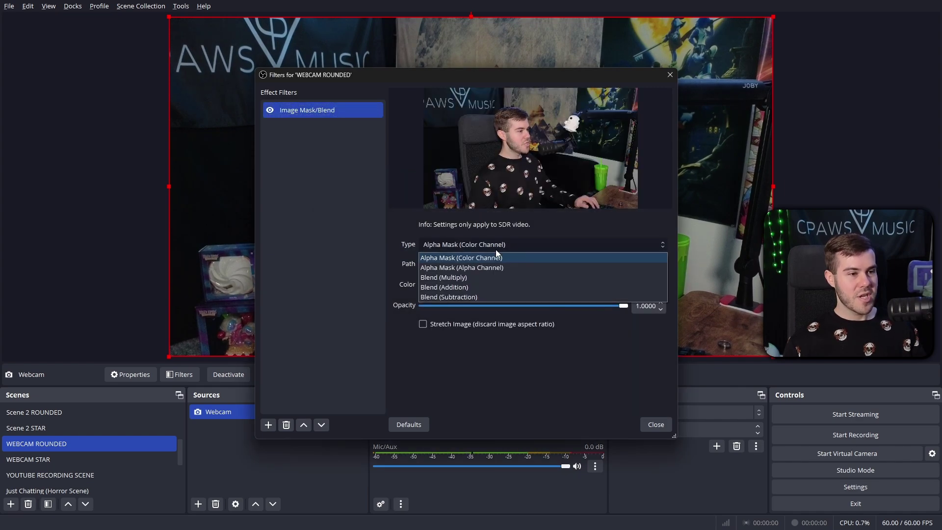
left_click(490, 261)
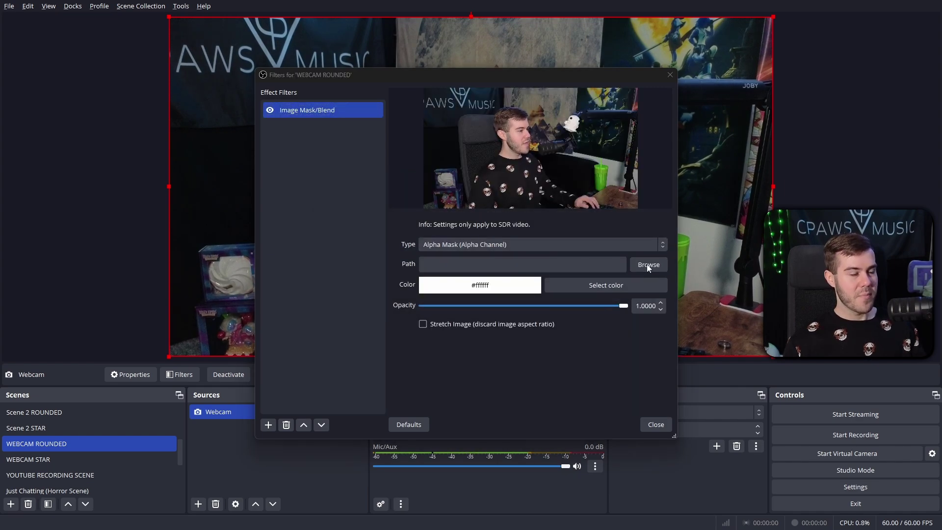
left_click(646, 264)
double_click(535, 242)
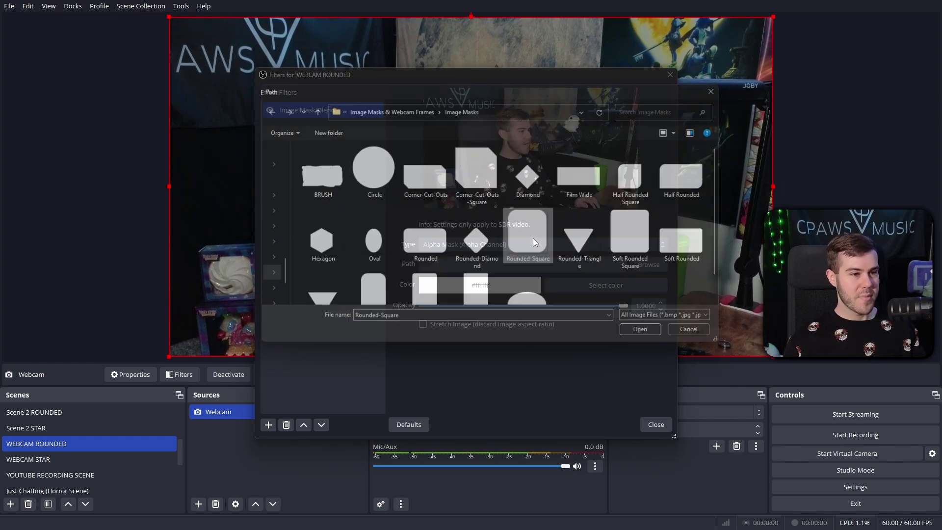
left_click(656, 424)
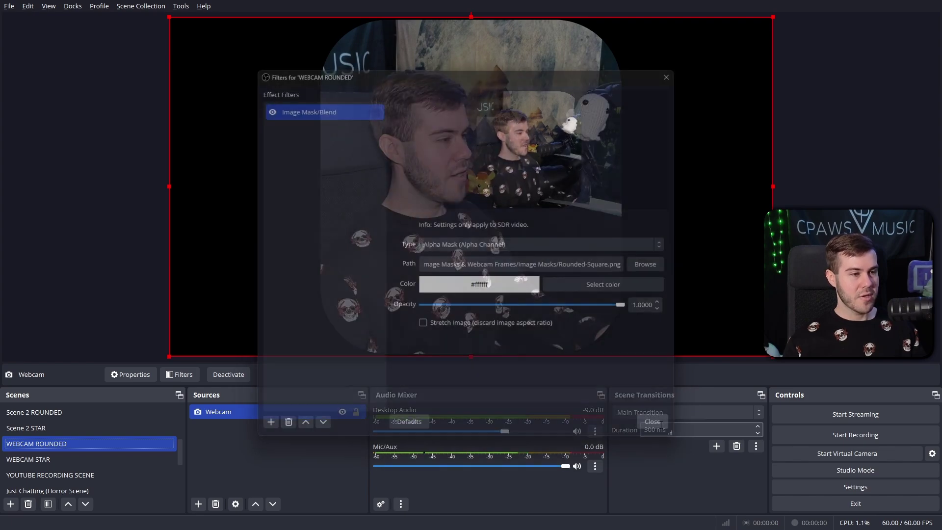
Step: In Scene 2 ROUNDED, shrink WEBCAM ROUNDED and place it near the canvas's right edge, about 1405 px from the left and 398 px from the top
left_click(65, 415)
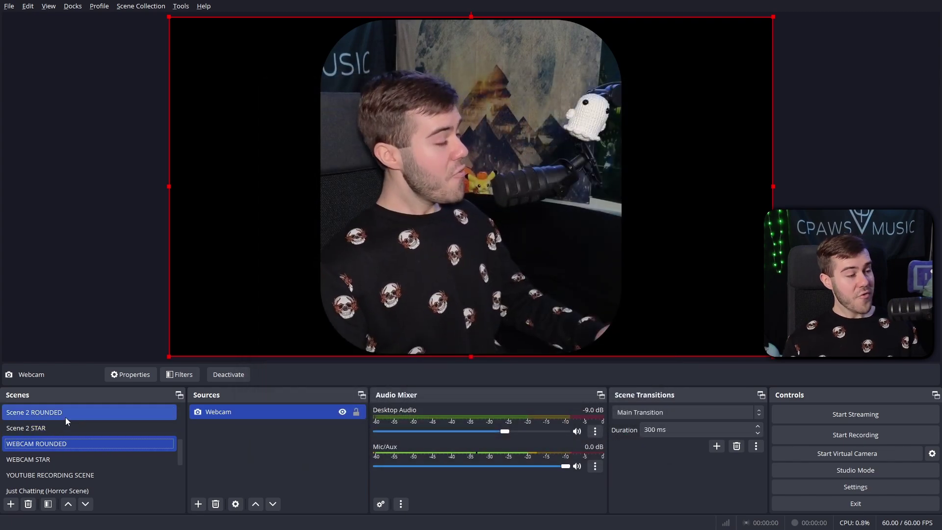
left_click(35, 412)
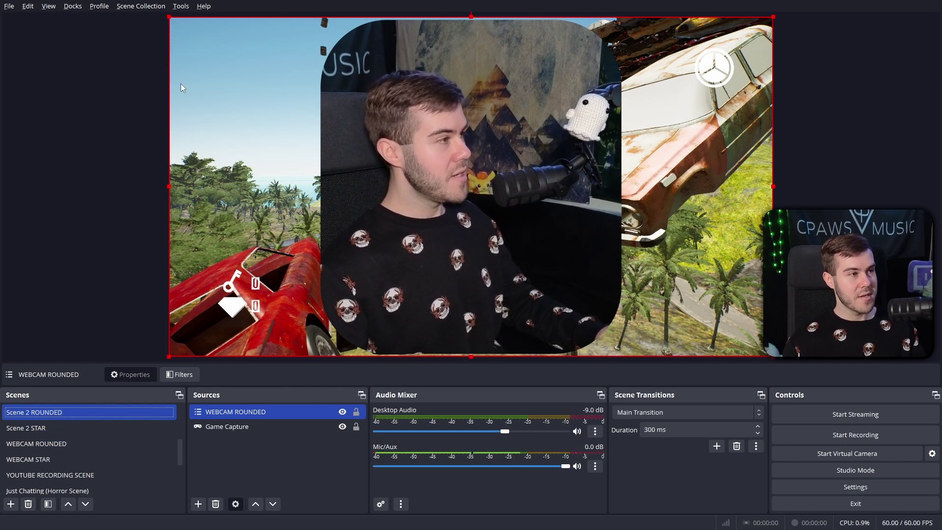
left_click_drag(169, 17, 561, 216)
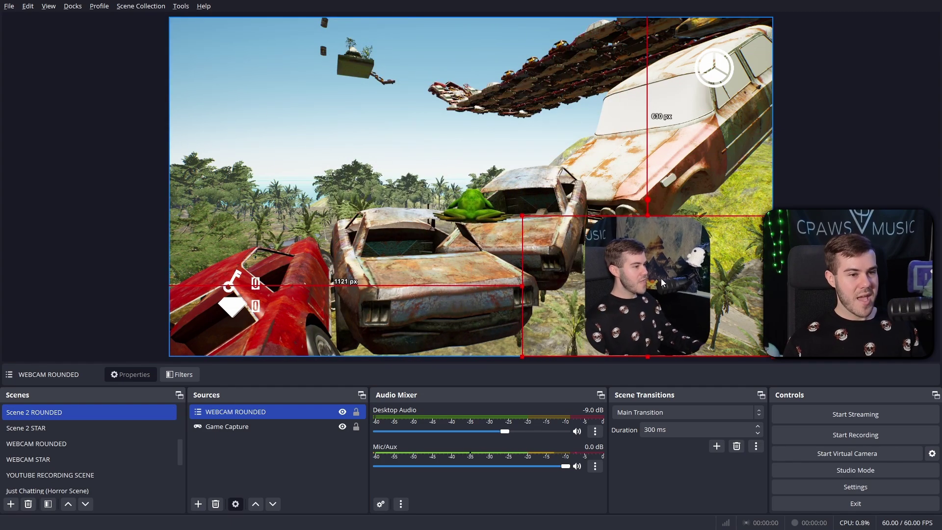
left_click_drag(660, 278, 708, 187)
left_click_drag(573, 127, 623, 155)
left_click_drag(728, 209, 715, 197)
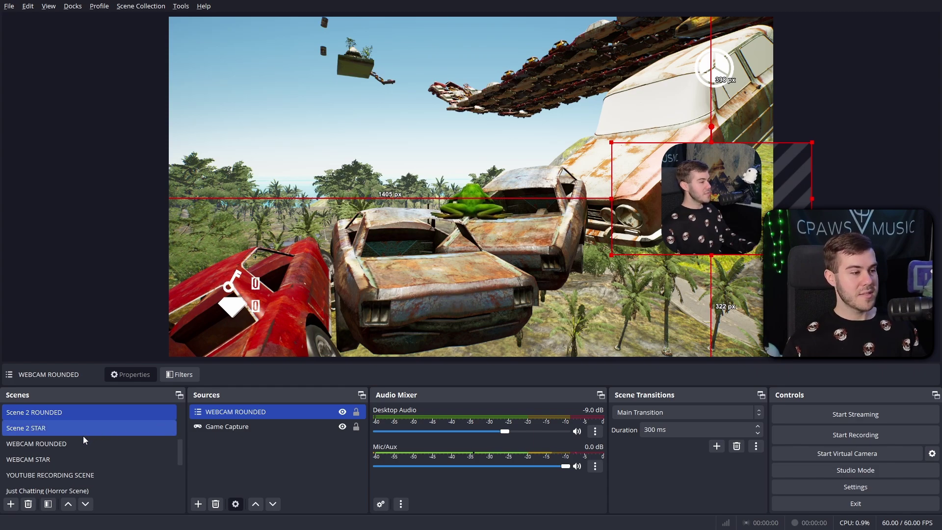
Step: Add an Image Mask/Blend filter with its default name to the WEBCAM STAR scene itself
left_click(65, 460)
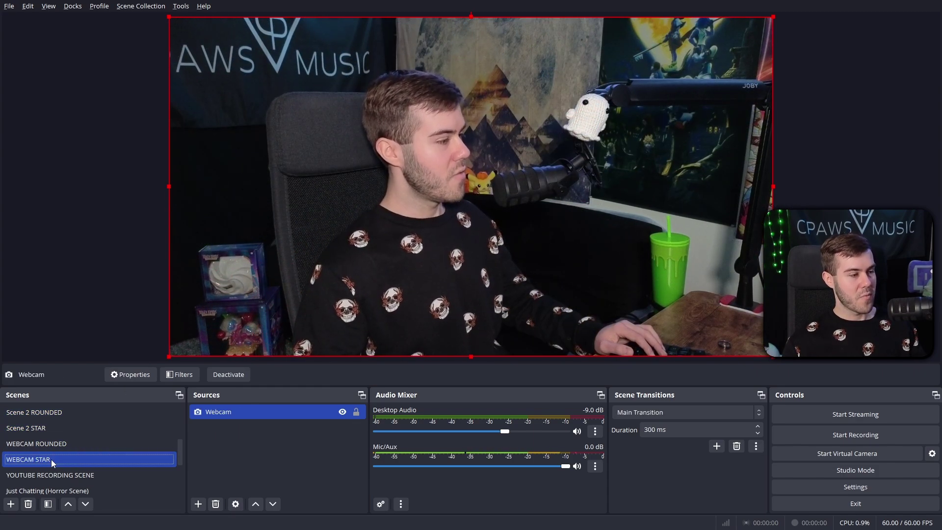
right_click(51, 459)
left_click(102, 401)
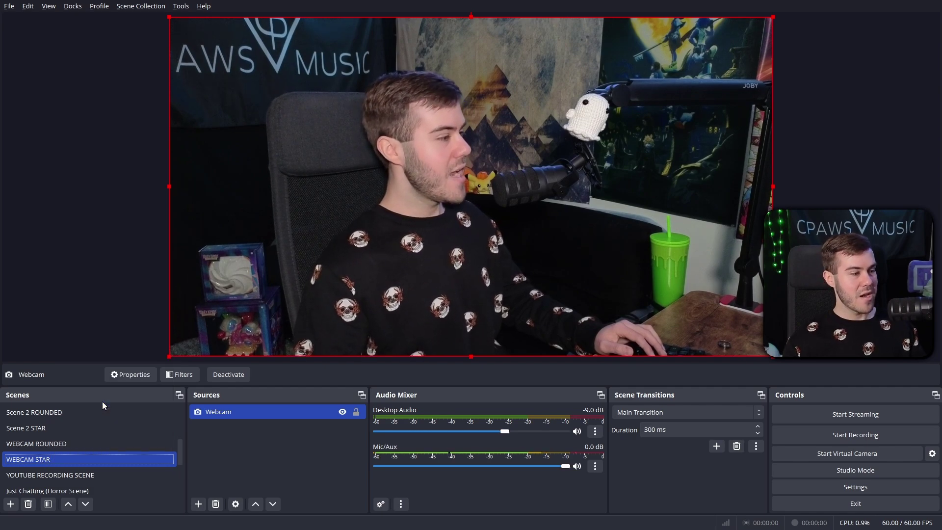
left_click(268, 425)
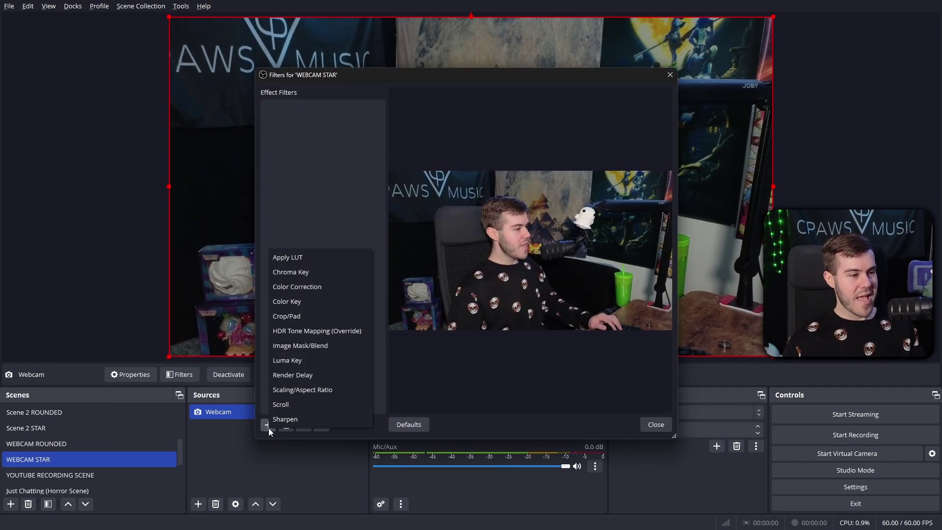
left_click(305, 346)
left_click(442, 271)
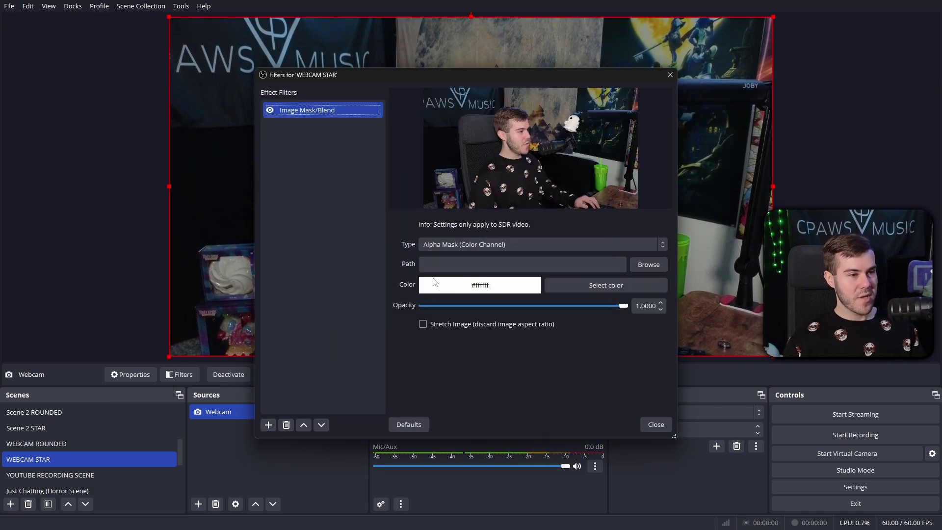
Step: Set the WEBCAM STAR scene's mask filter to Alpha Mask (Alpha Channel) with the Diamond image, and close the filters
left_click(485, 245)
left_click(479, 267)
left_click(647, 265)
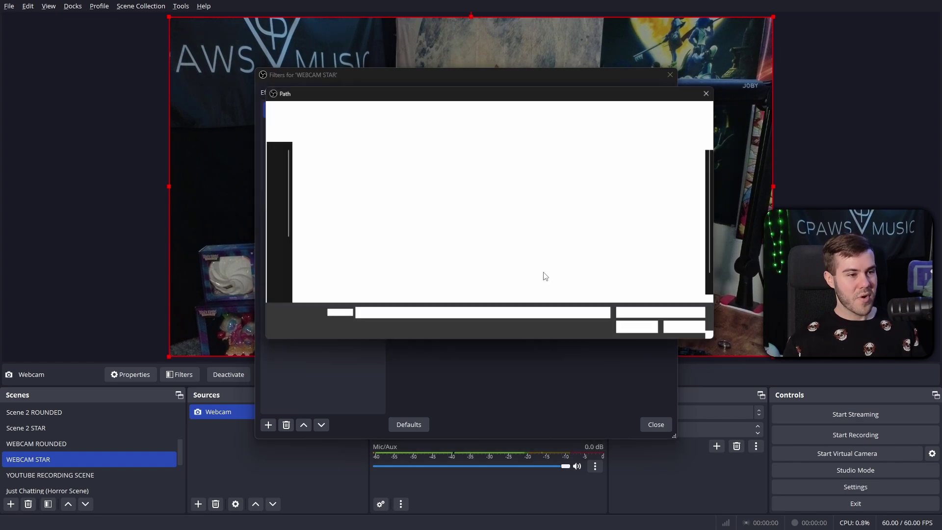
scroll(517, 240, "down", 1)
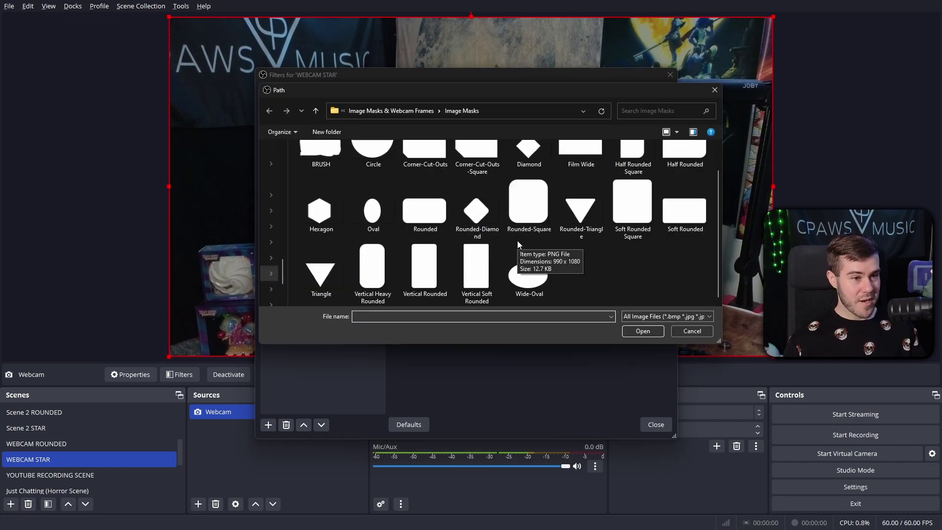
scroll(509, 269, "up", 1)
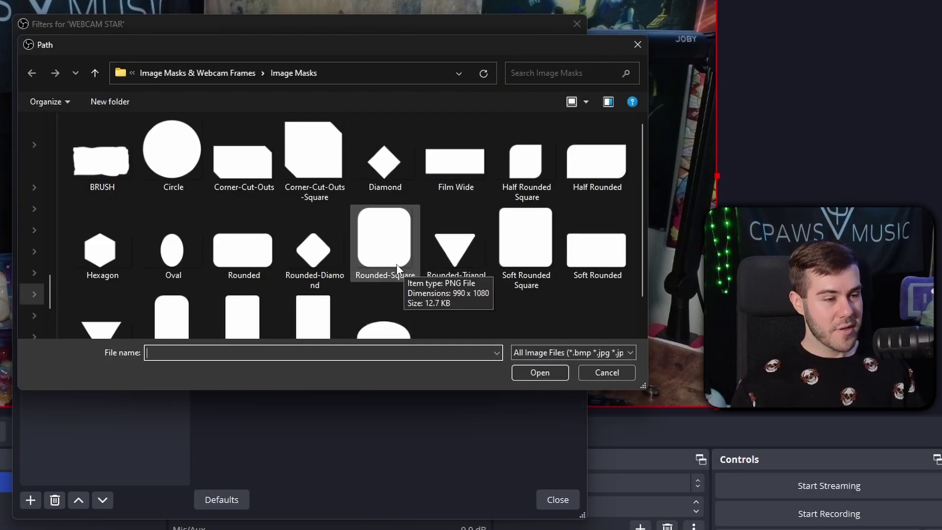
scroll(529, 250, "down", 1)
scroll(576, 266, "up", 1)
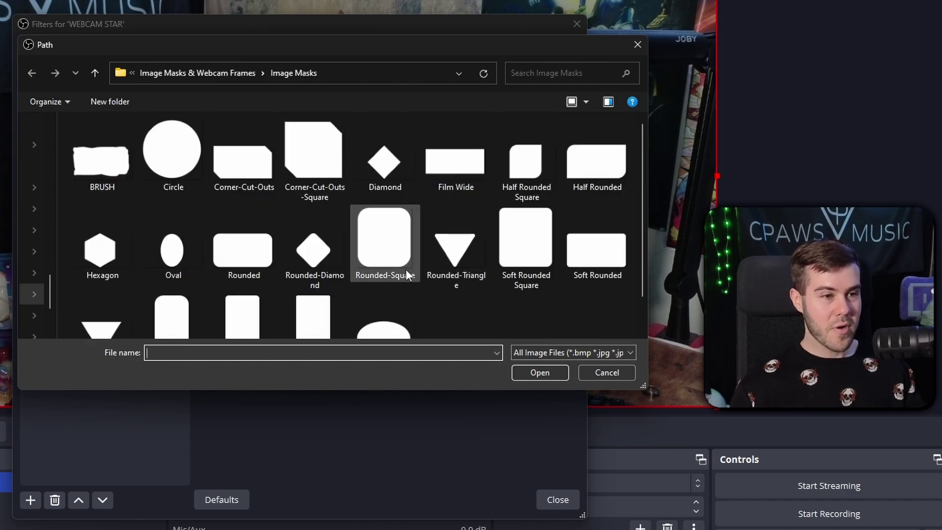
scroll(404, 266, "down", 1)
scroll(397, 266, "up", 1)
scroll(397, 266, "down", 1)
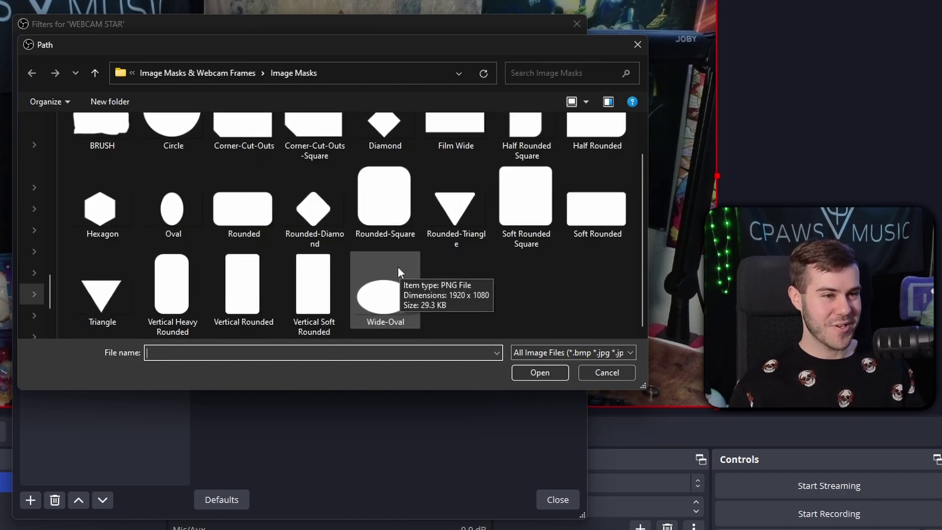
left_click(385, 138)
left_click(539, 372)
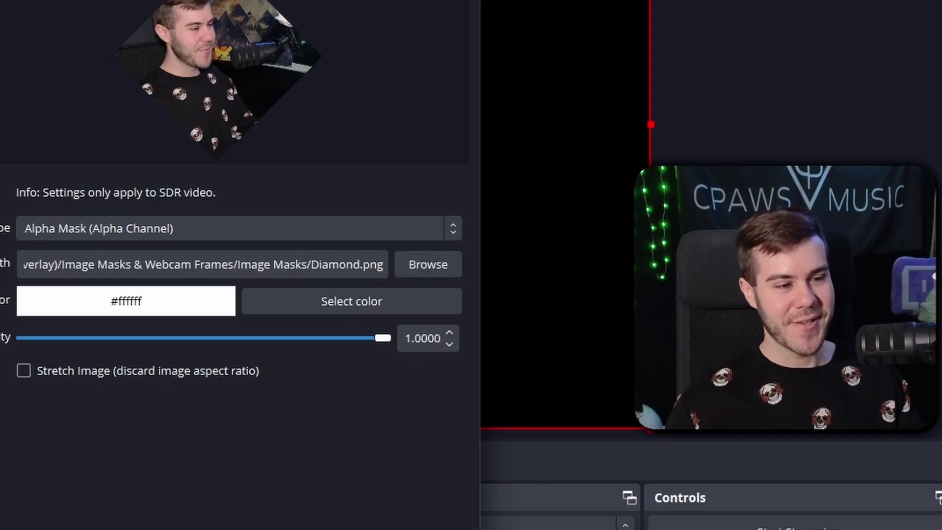
left_click(656, 425)
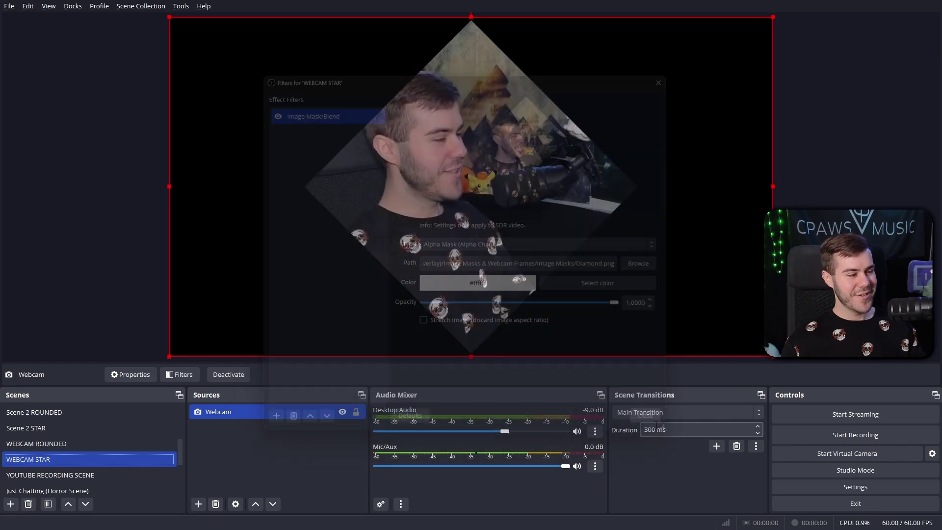
Step: Add the existing WEBCAM STAR scene as a visible source in Scene 2 STAR
left_click(36, 430)
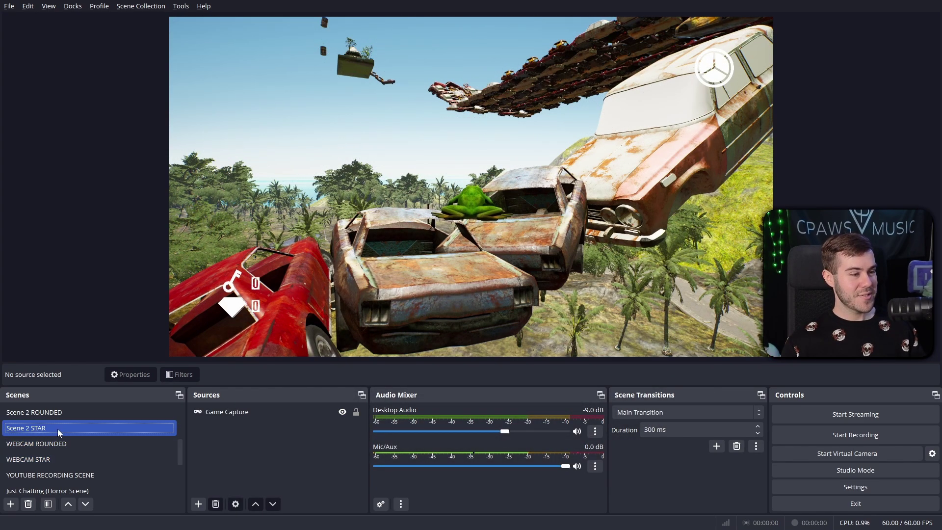
left_click(198, 503)
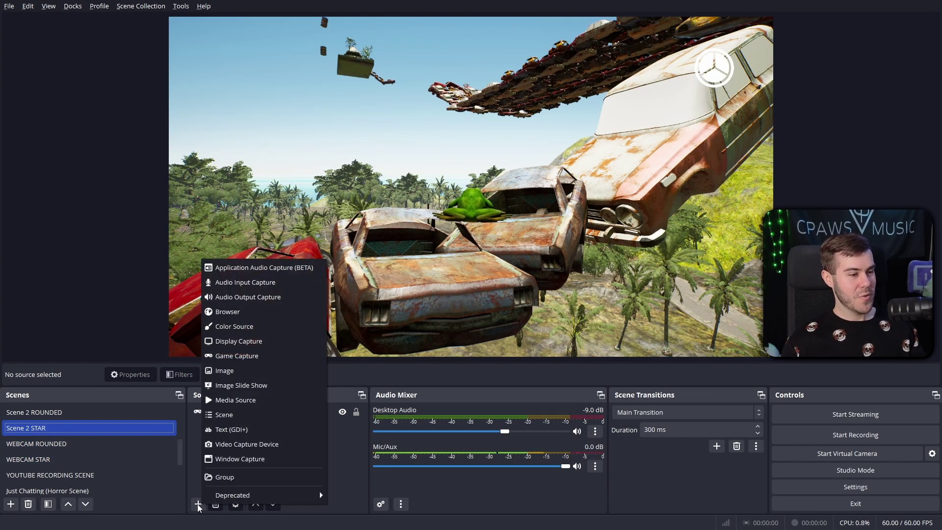
left_click(238, 416)
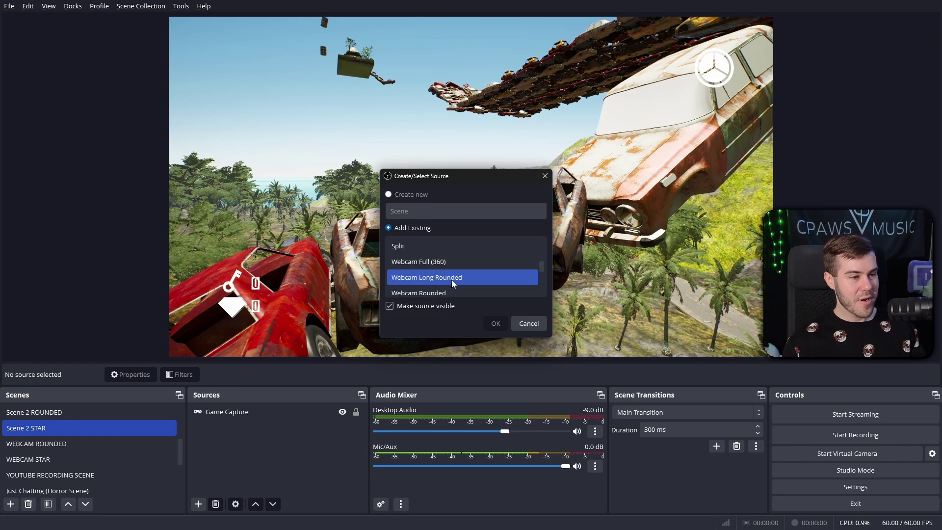
scroll(452, 280, "down", 2)
scroll(449, 279, "up", 2)
left_click(431, 276)
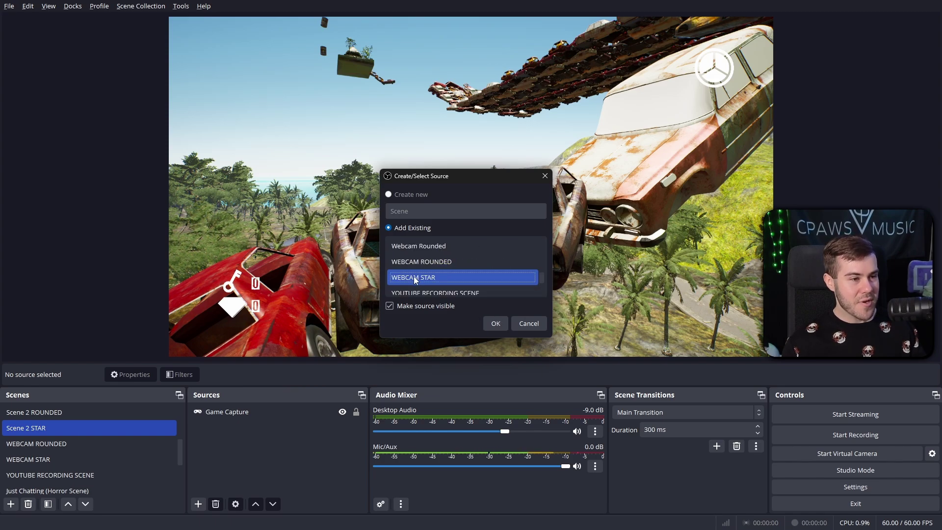
left_click(496, 323)
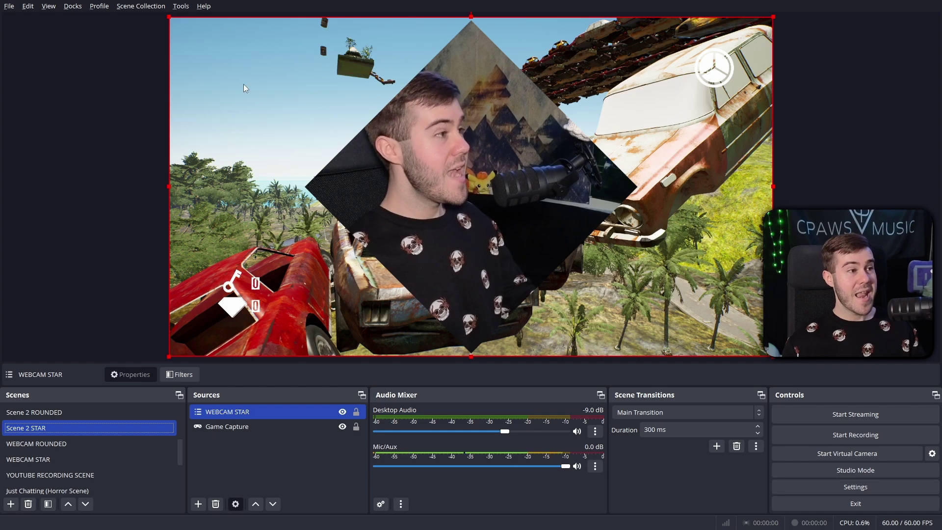
Step: Shrink WEBCAM STAR, place it about 1155 px from the canvas's left edge and 298 px from its top, and compare it with Scene 2 ROUNDED
left_click_drag(169, 16, 521, 192)
left_click_drag(631, 260, 683, 179)
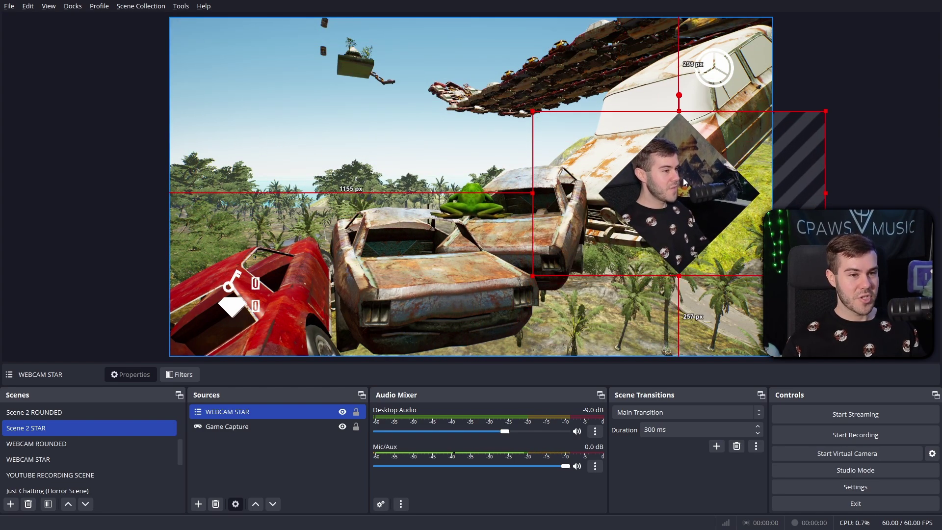
left_click(72, 413)
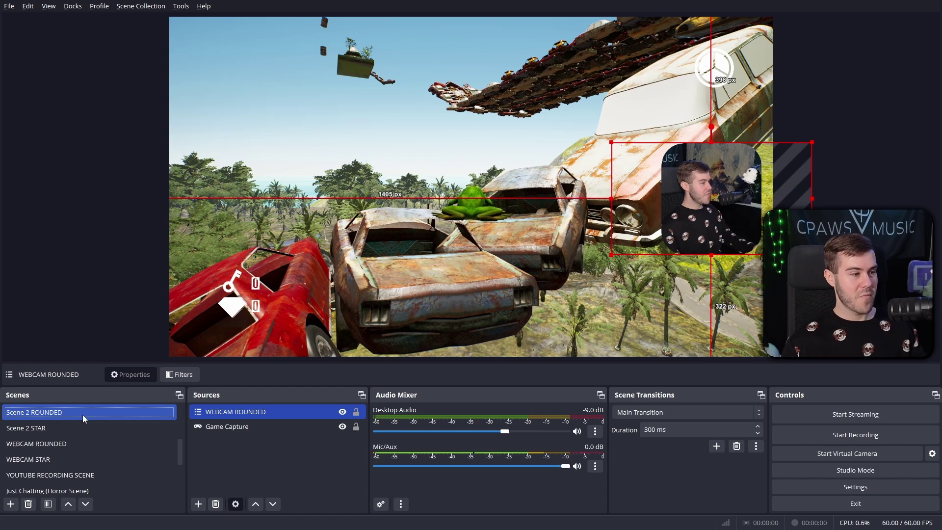
left_click(85, 428)
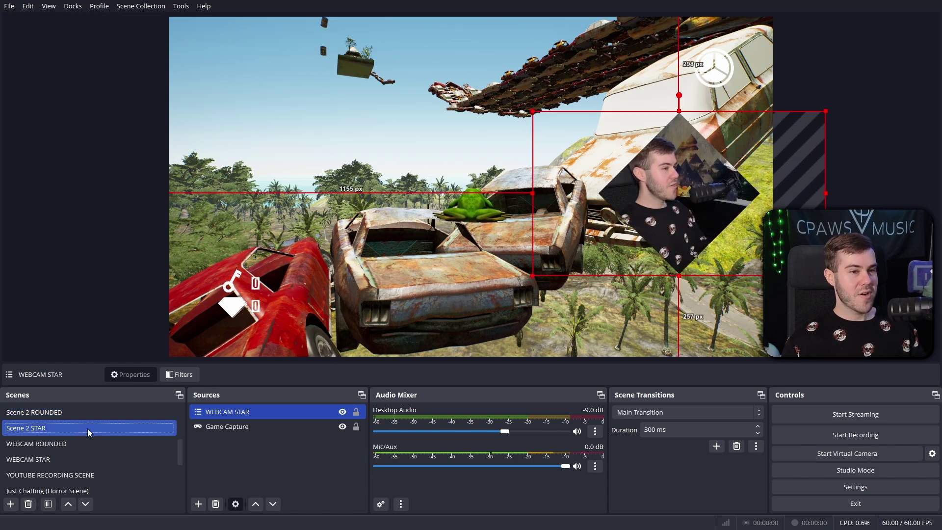